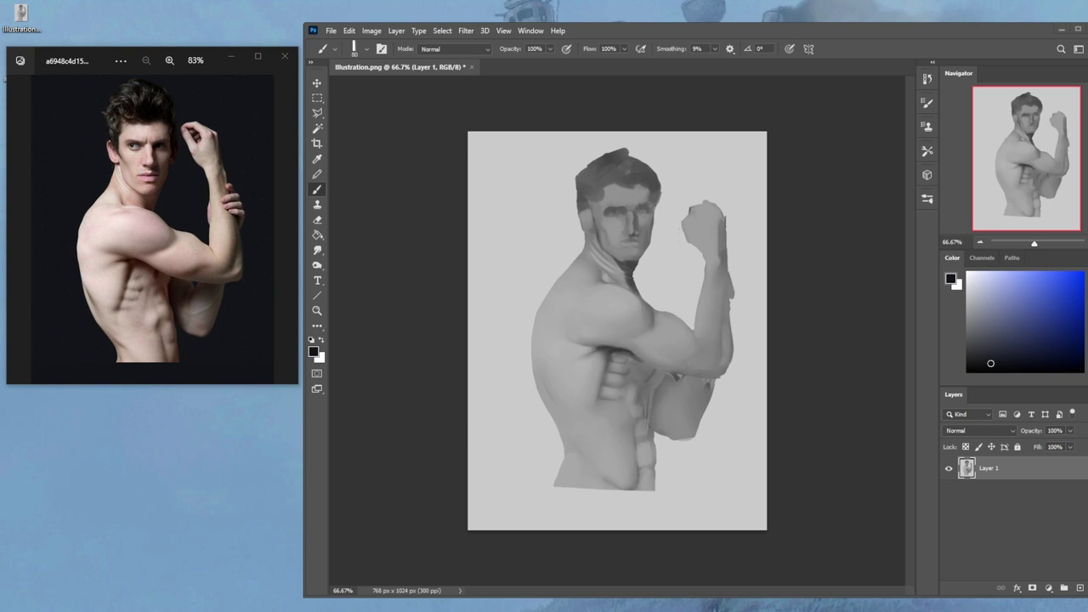
Step: Bring Firefox forward, enlarge its window, and open the site's Reddit community link from COMMUNITY
{"action": "left_click", "coordinate": [157, 16]}
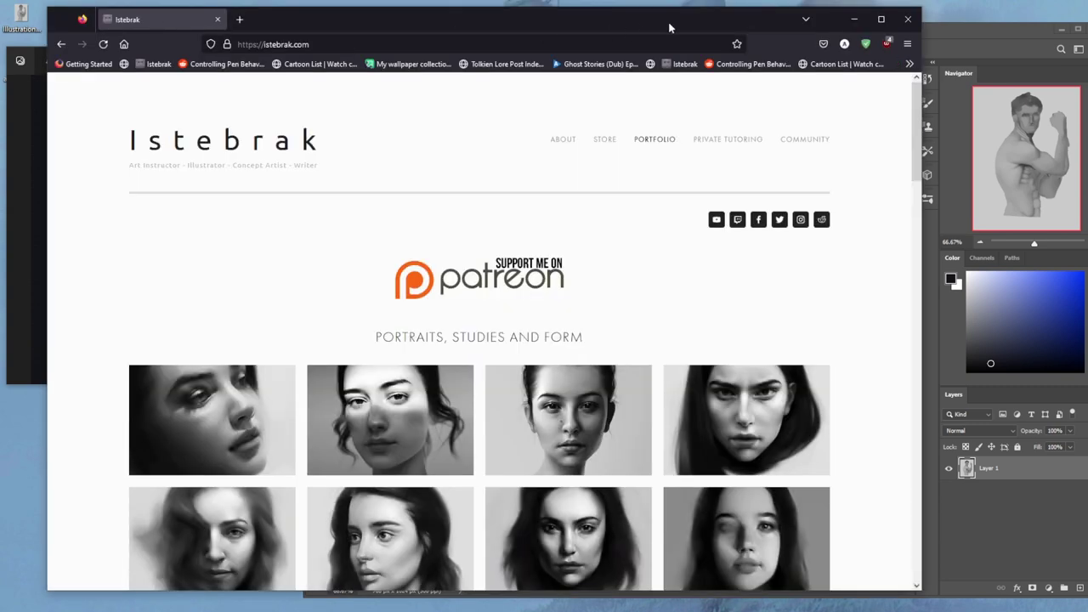
{"action": "left_click_drag", "start_coordinate": [672, 28], "coordinate": [716, 38]}
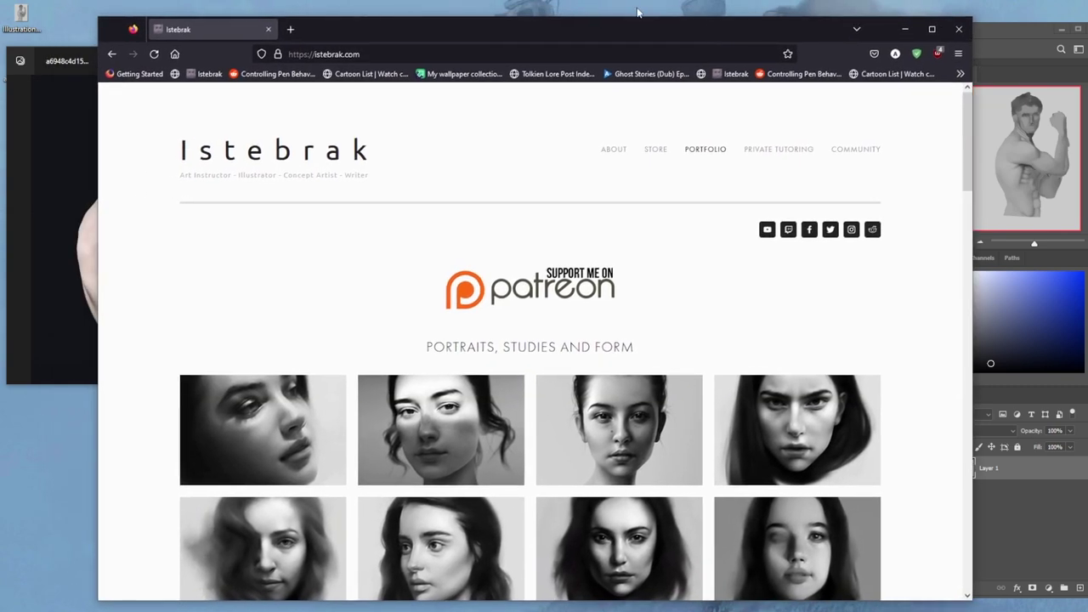
{"action": "left_click_drag", "start_coordinate": [621, 9], "coordinate": [617, 5]}
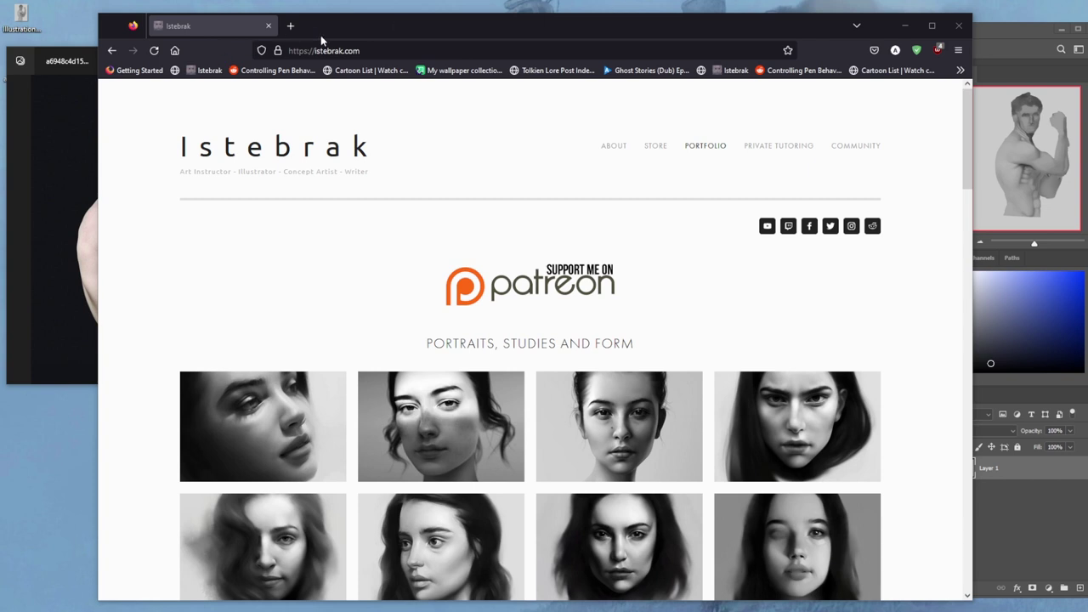
{"action": "left_click", "coordinate": [875, 149]}
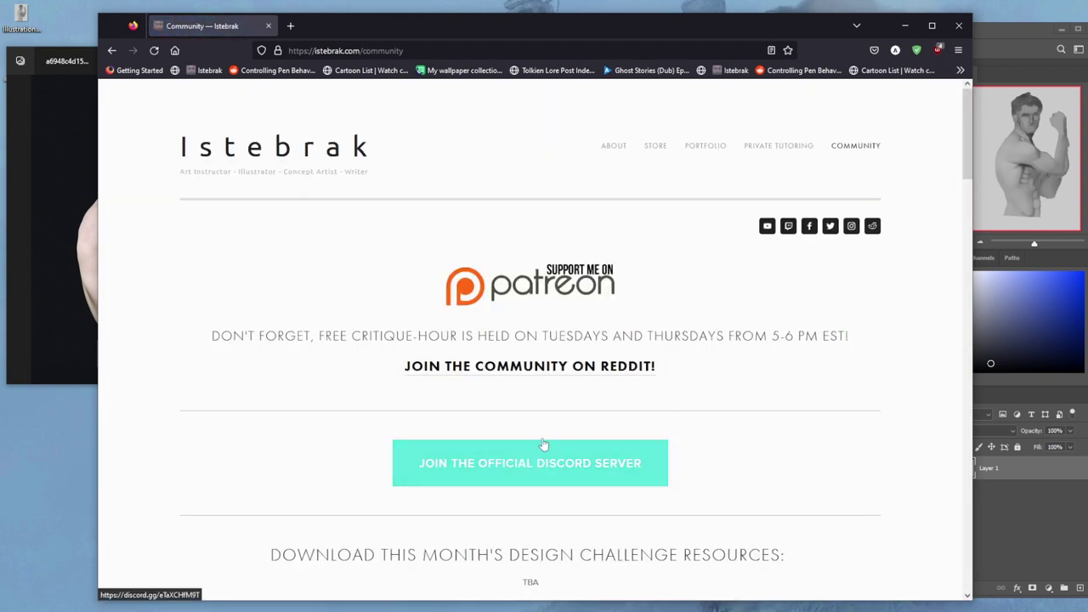
{"action": "left_click", "coordinate": [874, 228]}
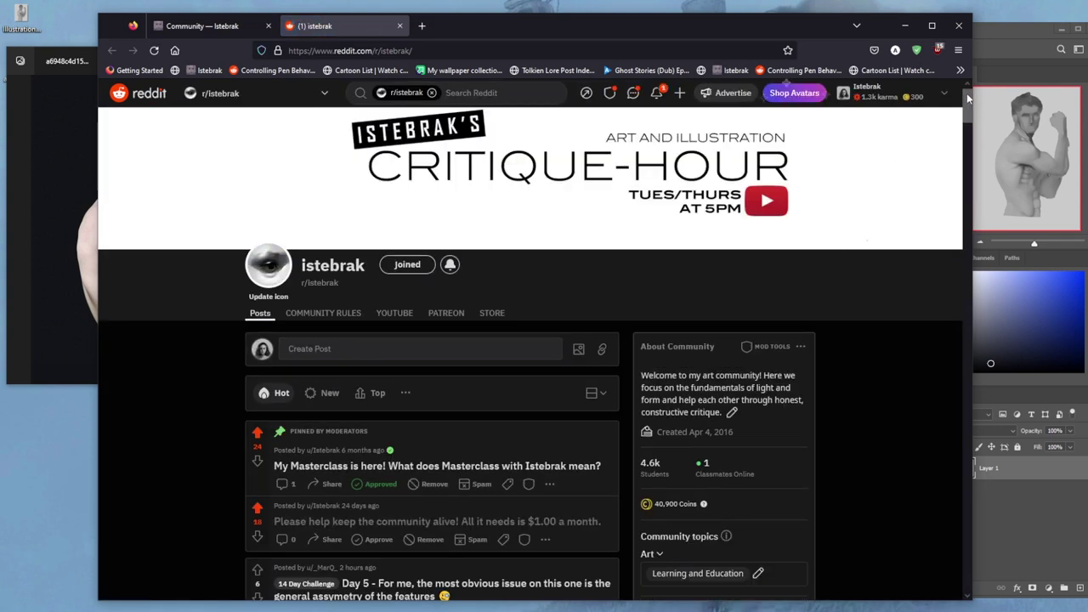
Step: Switch back to the 'Community — Istebrak' tab once r/istebrak has loaded
{"action": "left_click", "coordinate": [207, 27]}
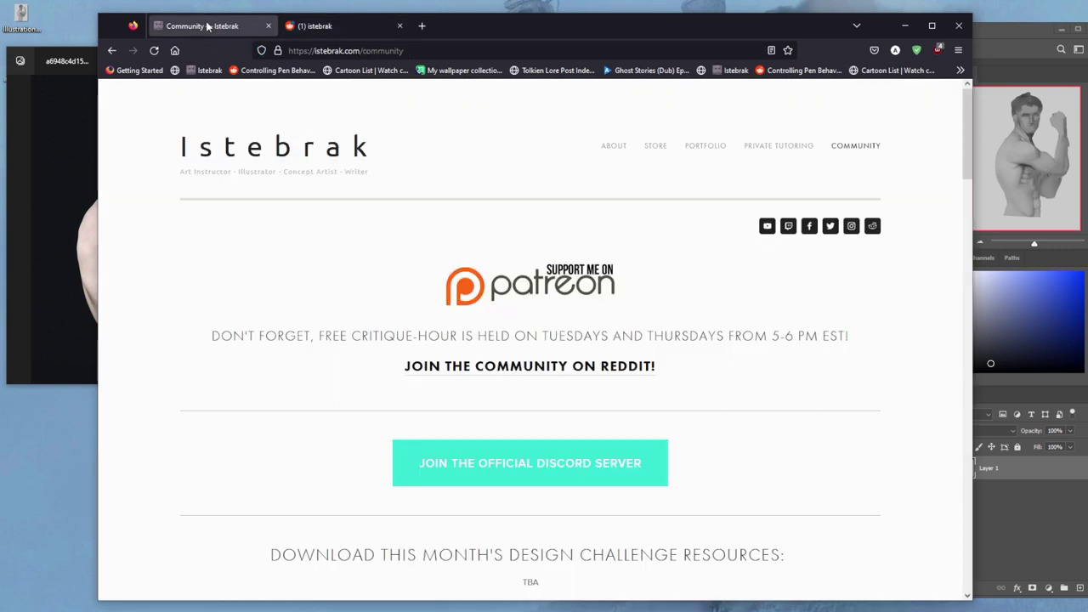
Step: Go to the Istebrak home page via the logo and dismiss the Windows calendar flyout
{"action": "left_click", "coordinate": [277, 145]}
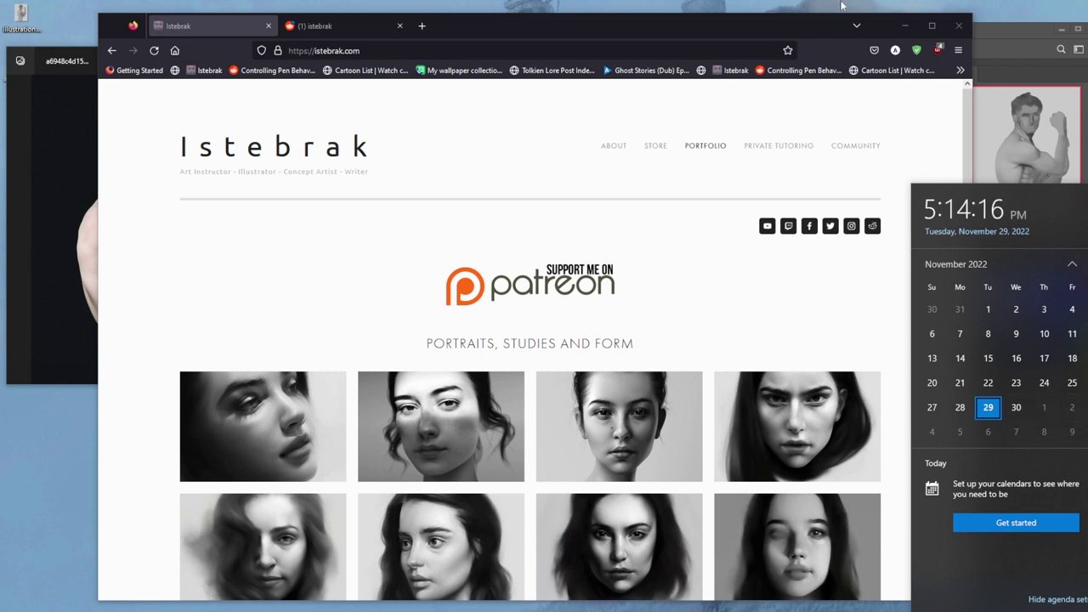
{"action": "left_click", "coordinate": [842, 6]}
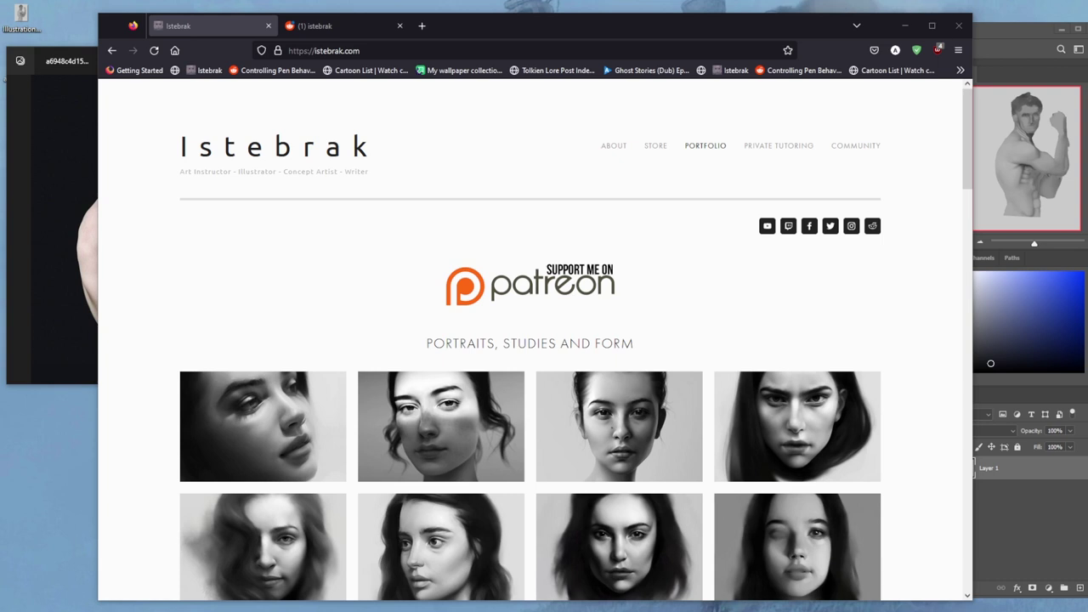
{"action": "left_click", "coordinate": [899, 377]}
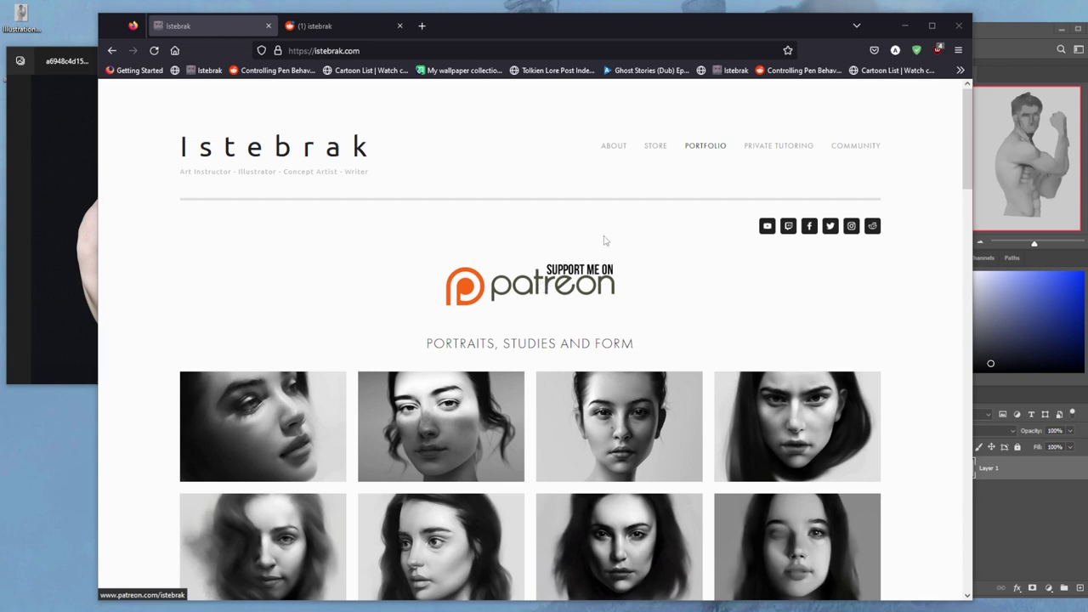
Step: Minimize Firefox, drag the posing-man reference photo into Photoshop, and pick a mid grey
{"action": "left_click", "coordinate": [906, 26]}
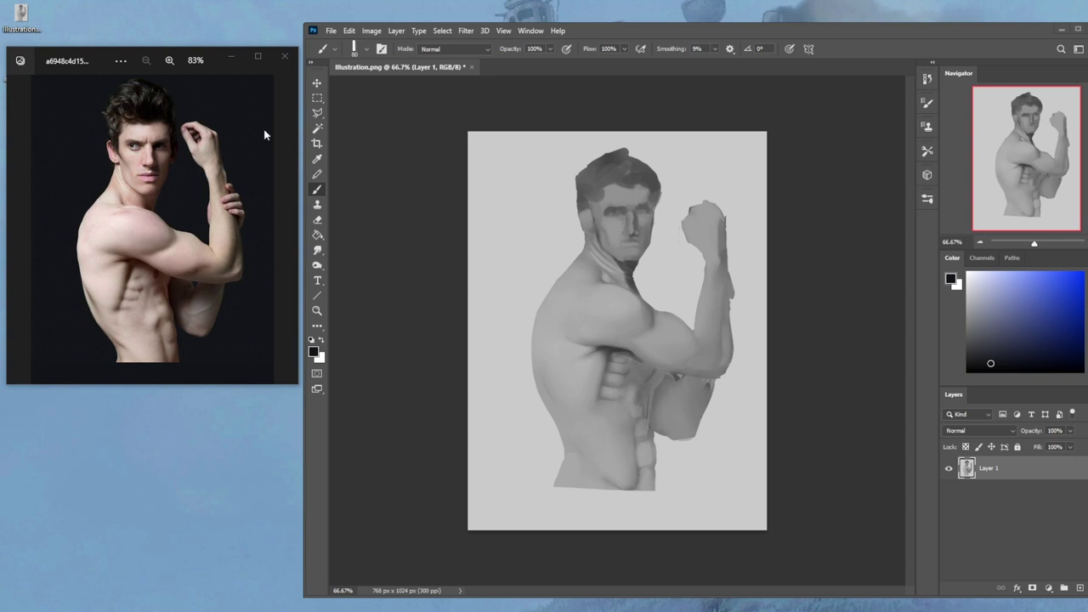
{"action": "left_click_drag", "start_coordinate": [76, 59], "coordinate": [116, 48]}
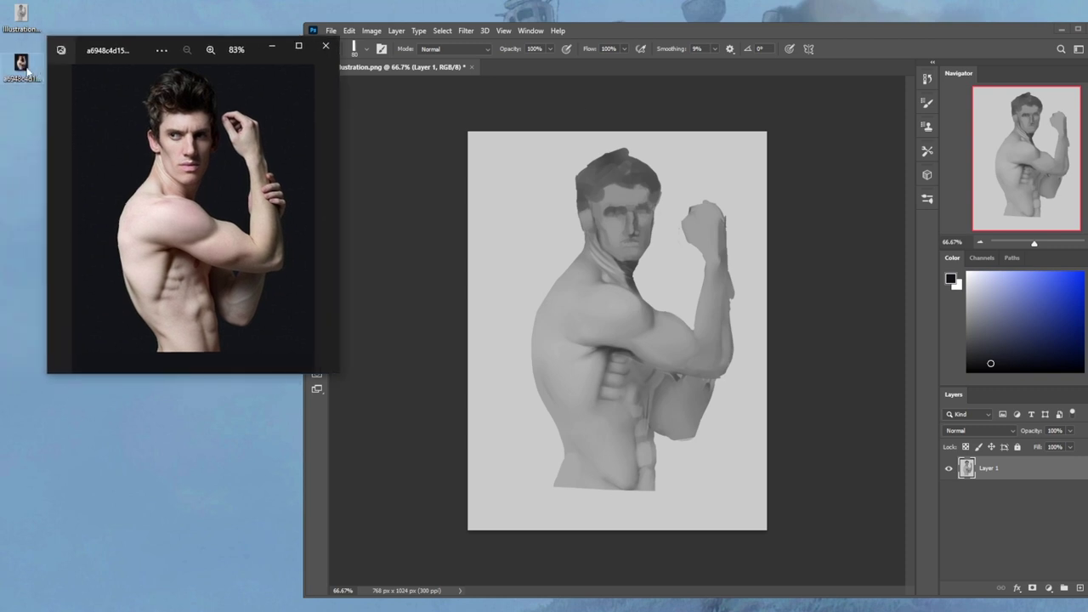
{"action": "left_click_drag", "start_coordinate": [21, 67], "coordinate": [552, 68]}
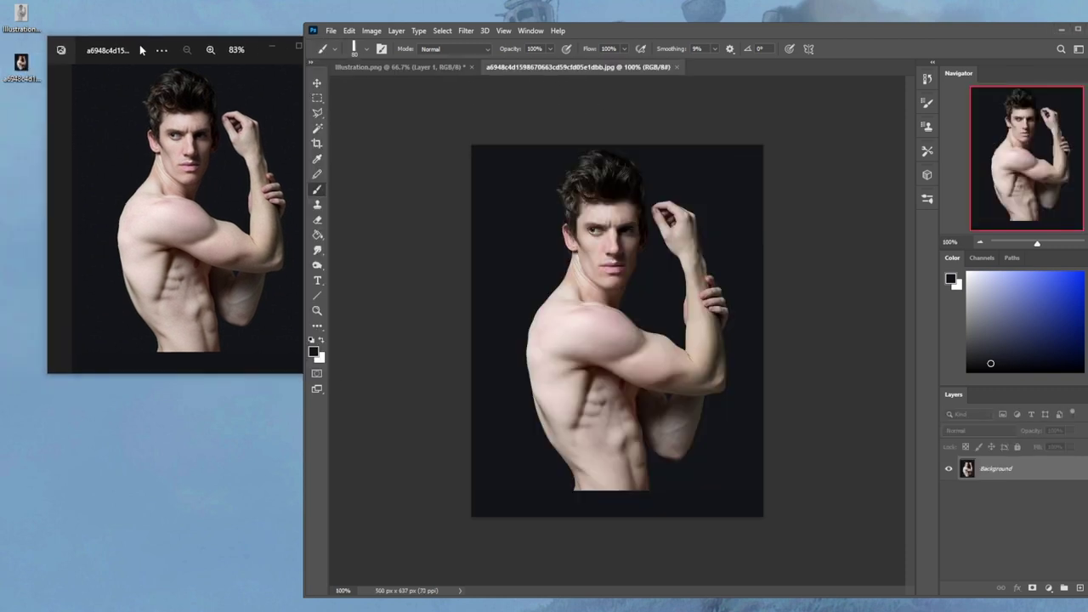
{"action": "left_click_drag", "start_coordinate": [141, 49], "coordinate": [102, 51]}
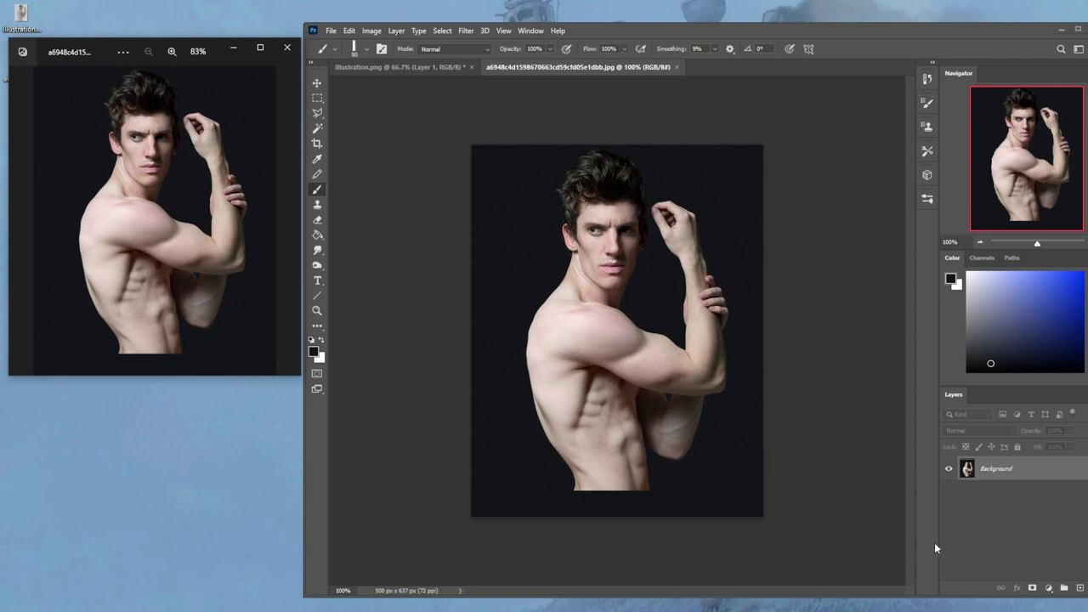
{"action": "left_click", "coordinate": [1083, 583]}
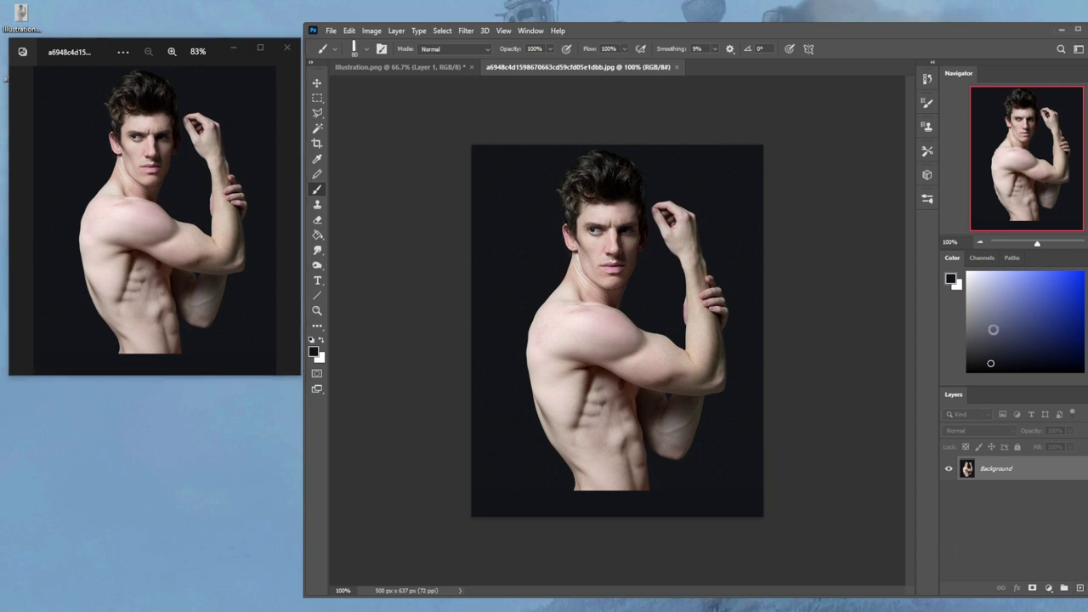
{"action": "left_click", "coordinate": [967, 334]}
Step: Desaturate the reference with a grey-filled layer in Color blend mode, then merge it down
{"action": "key", "text": "g"}
{"action": "left_click", "coordinate": [664, 313]}
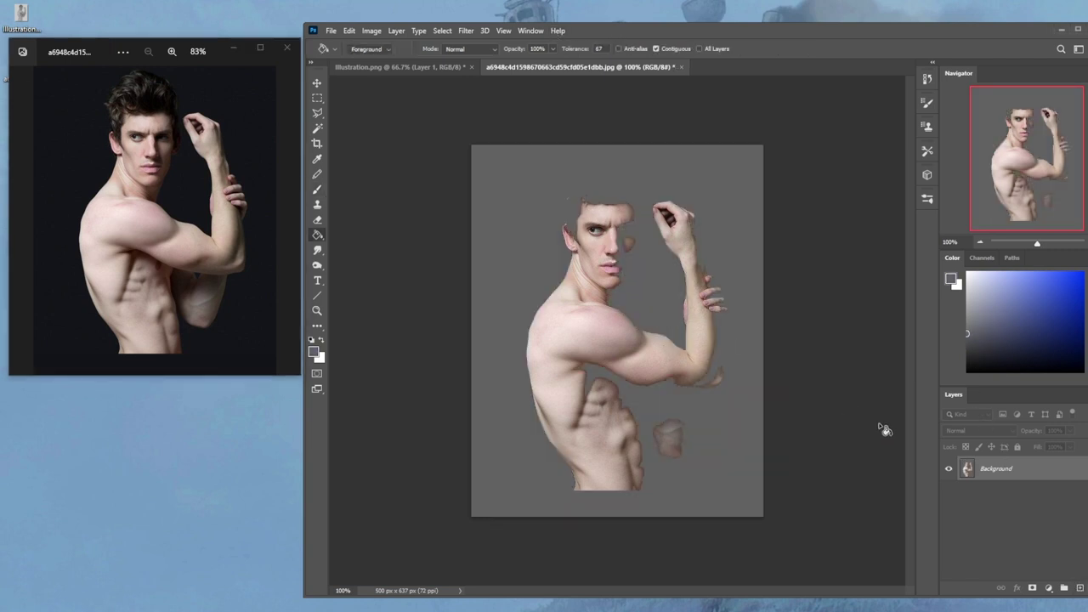
{"action": "key", "text": "ctrl+z"}
{"action": "left_click", "coordinate": [1080, 588]}
{"action": "left_click", "coordinate": [720, 433]}
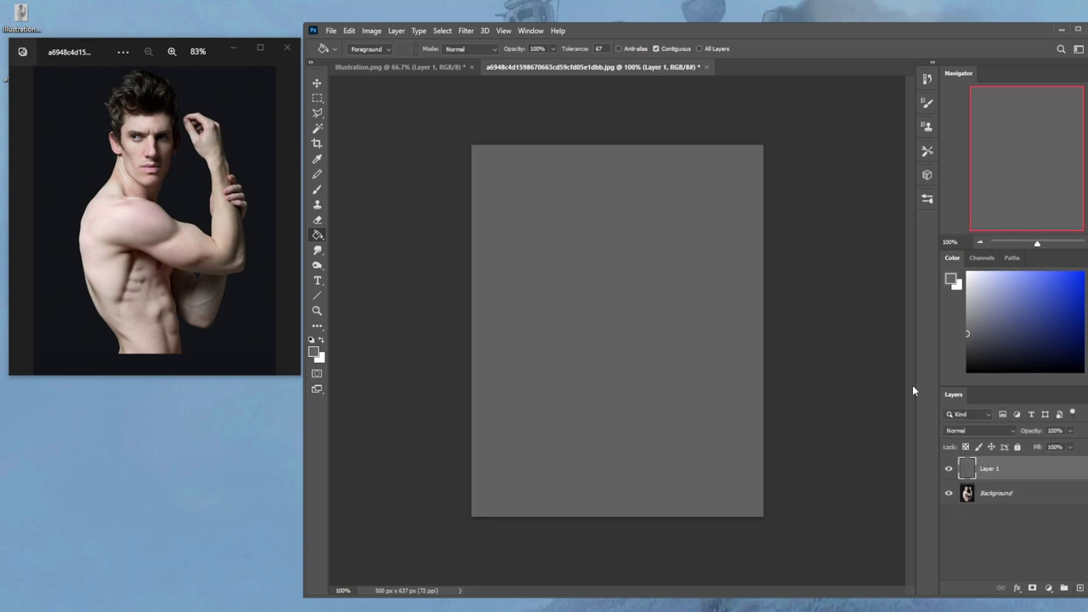
{"action": "left_click", "coordinate": [976, 434]}
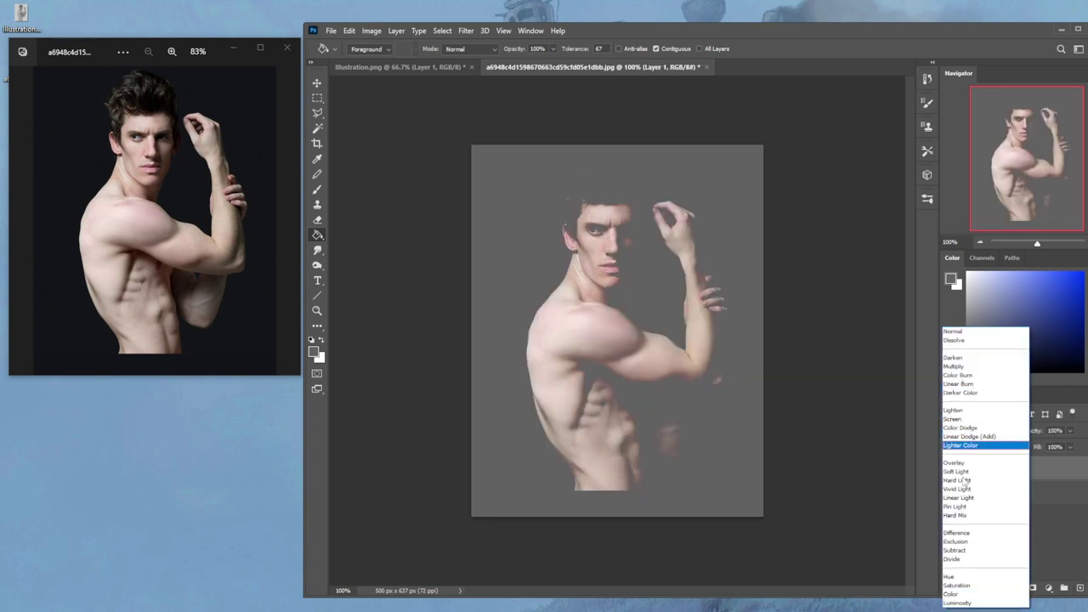
{"action": "left_click", "coordinate": [954, 594]}
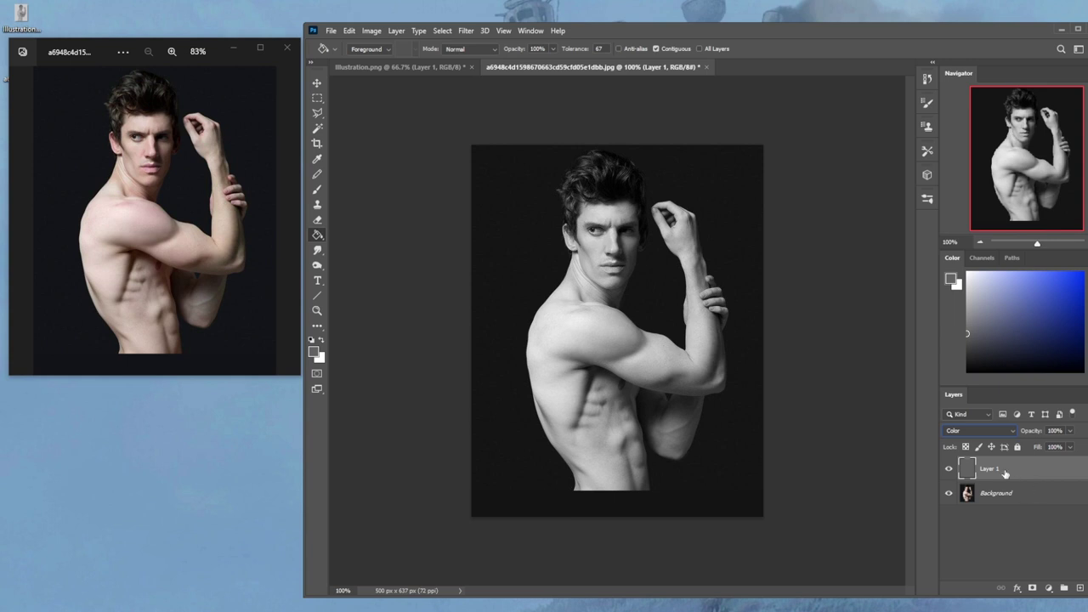
{"action": "right_click", "coordinate": [1006, 473]}
{"action": "left_click", "coordinate": [901, 465]}
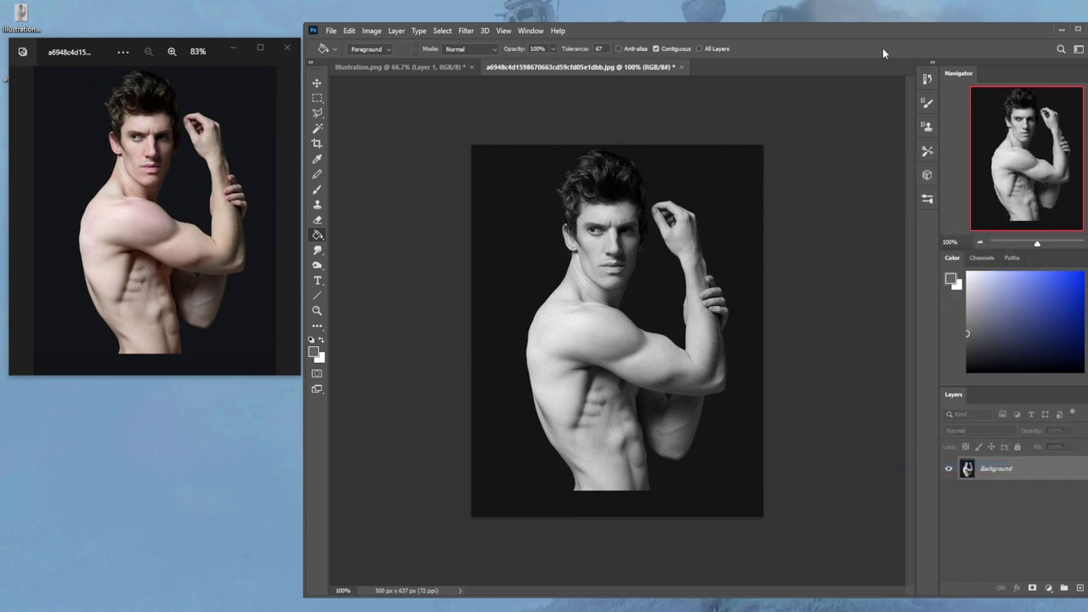
Step: Lasso-select the shoulder muscle on the grayscale reference
{"action": "key", "text": "b"}
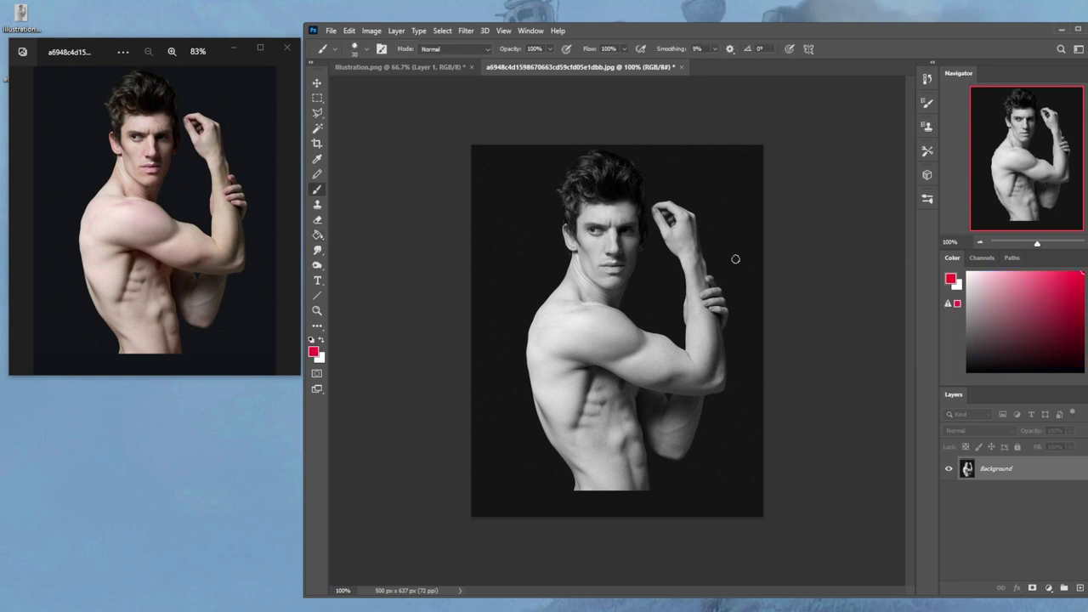
{"action": "key", "text": "l"}
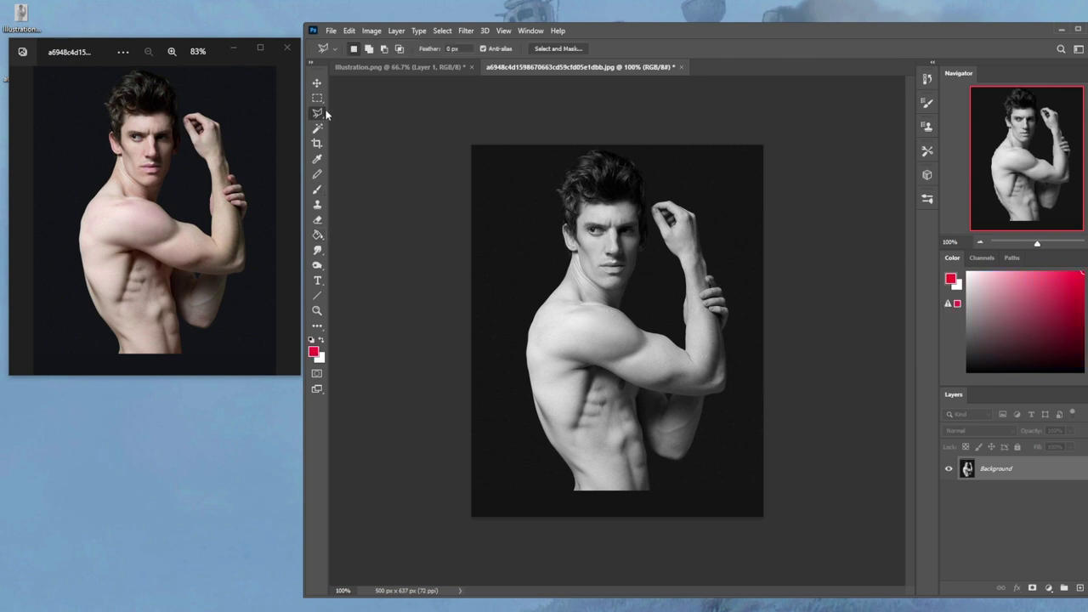
{"action": "right_click", "coordinate": [326, 115]}
{"action": "left_click", "coordinate": [382, 113]}
{"action": "left_click_drag", "start_coordinate": [596, 306], "coordinate": [593, 368]}
Step: Copy the shoulder to its own layer, rotate it top-left, and pick a near-black brush colour
{"action": "key", "text": "b"}
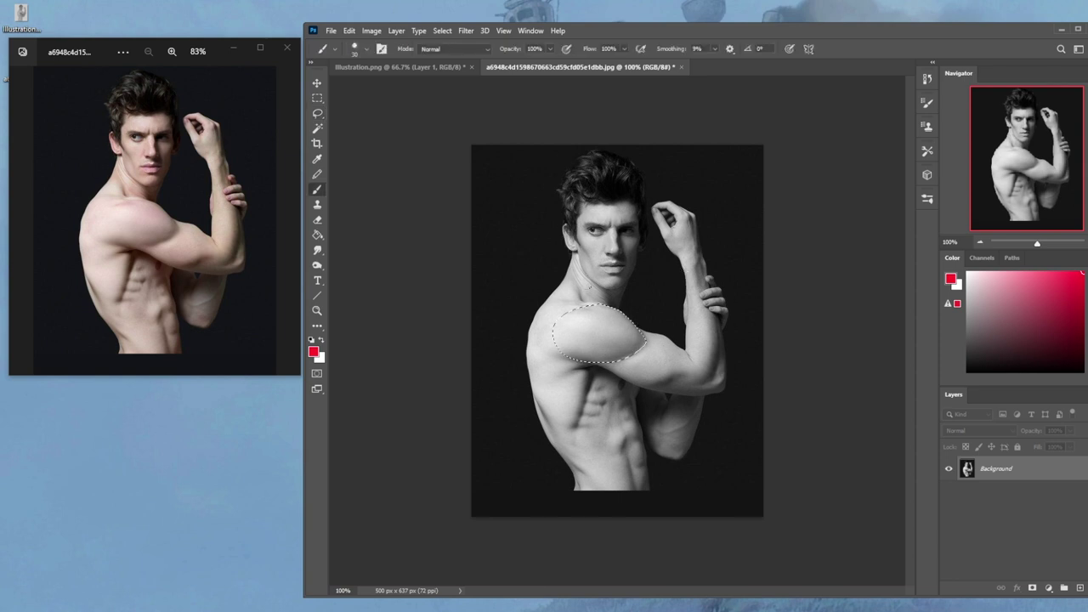
{"action": "key", "text": "ctrl+j"}
{"action": "key", "text": "v"}
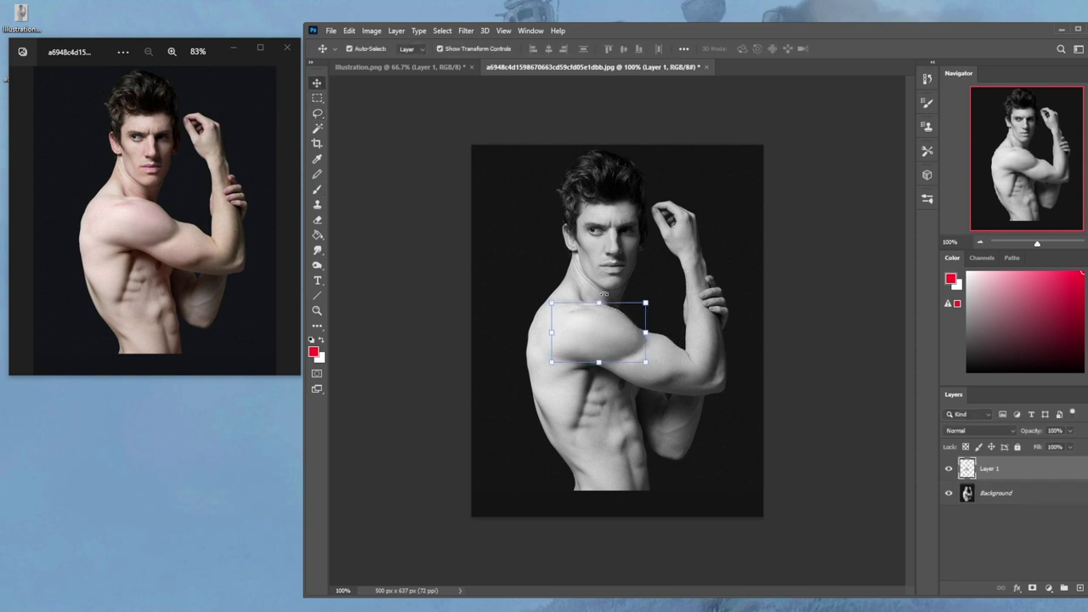
{"action": "mouse_move", "coordinate": [633, 291]}
{"action": "left_mouse_down"}
{"action": "mouse_move", "coordinate": [607, 342]}
{"action": "mouse_move", "coordinate": [510, 195]}
{"action": "left_mouse_up"}
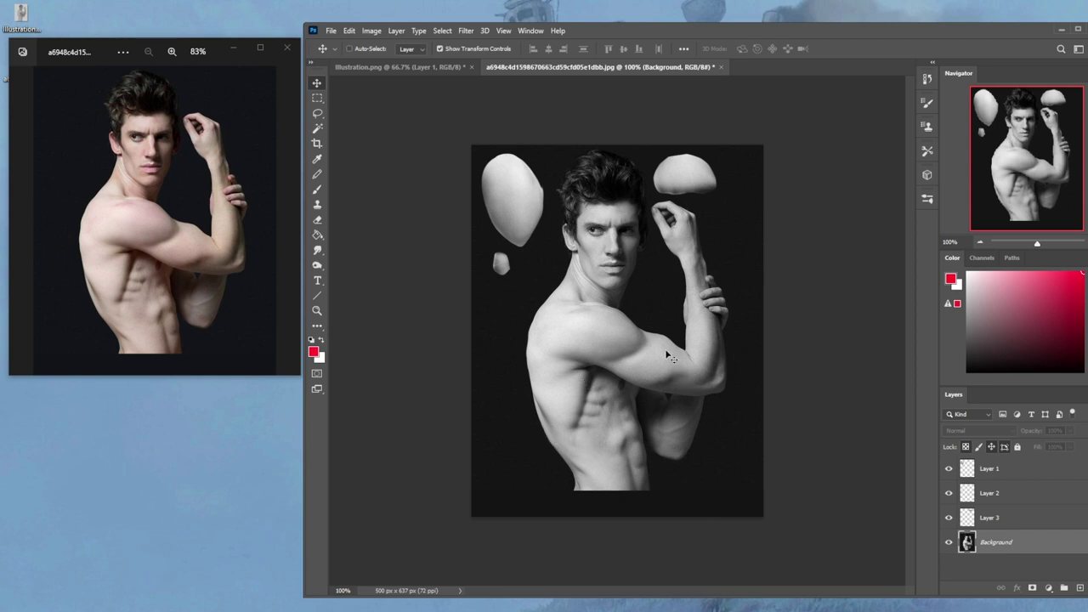
{"action": "key", "text": "b"}
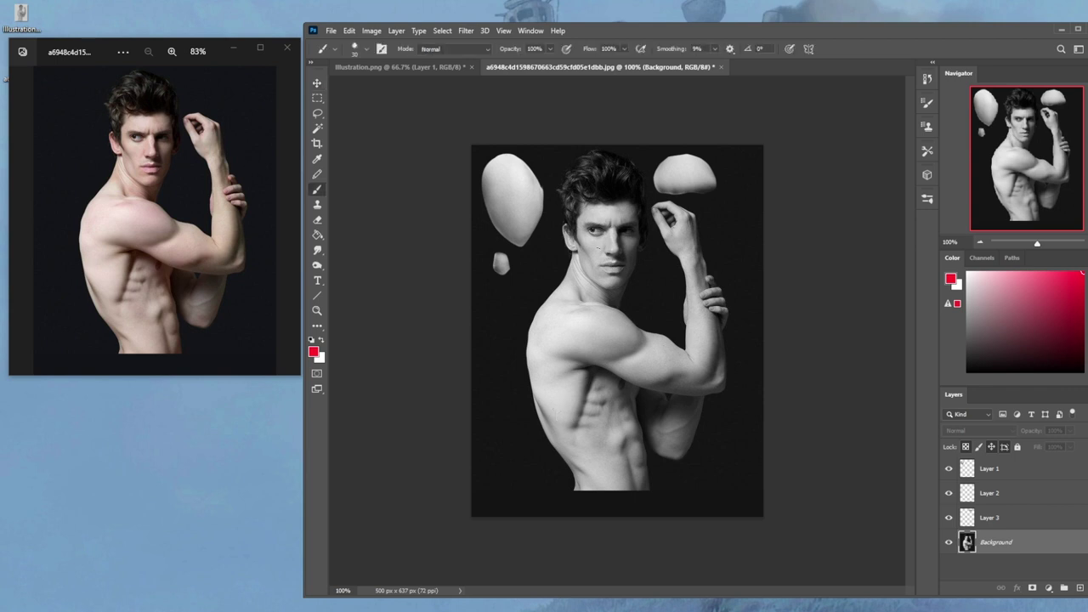
{"action": "left_click", "coordinate": [587, 393], "text": "alt"}
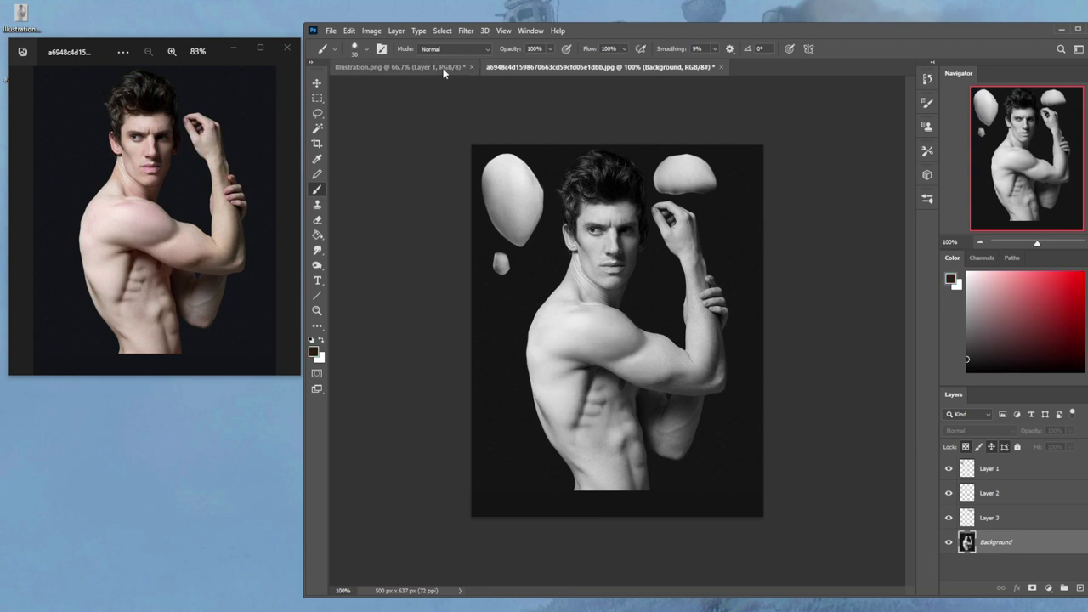
Step: Add a new layer above Layer 1 and fill it with flat grey
{"action": "left_click", "coordinate": [1014, 473]}
{"action": "left_click", "coordinate": [1081, 588]}
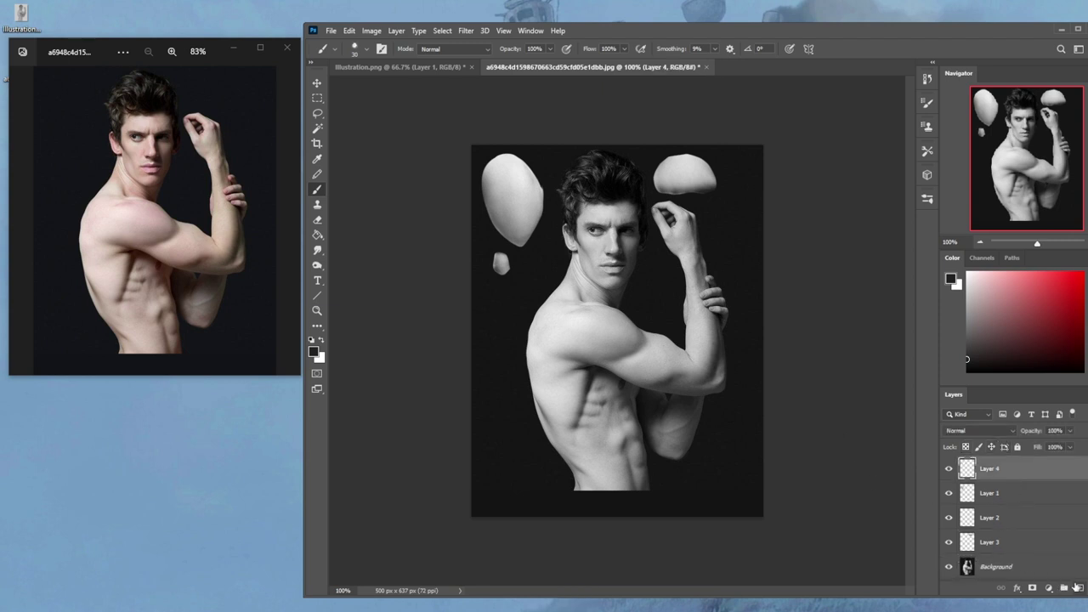
{"action": "key", "text": "g"}
{"action": "key", "text": "alt+BackSpace"}
Step: Lasso an oval and two blobs, fill them darker grey, then deselect
{"action": "key", "text": "l"}
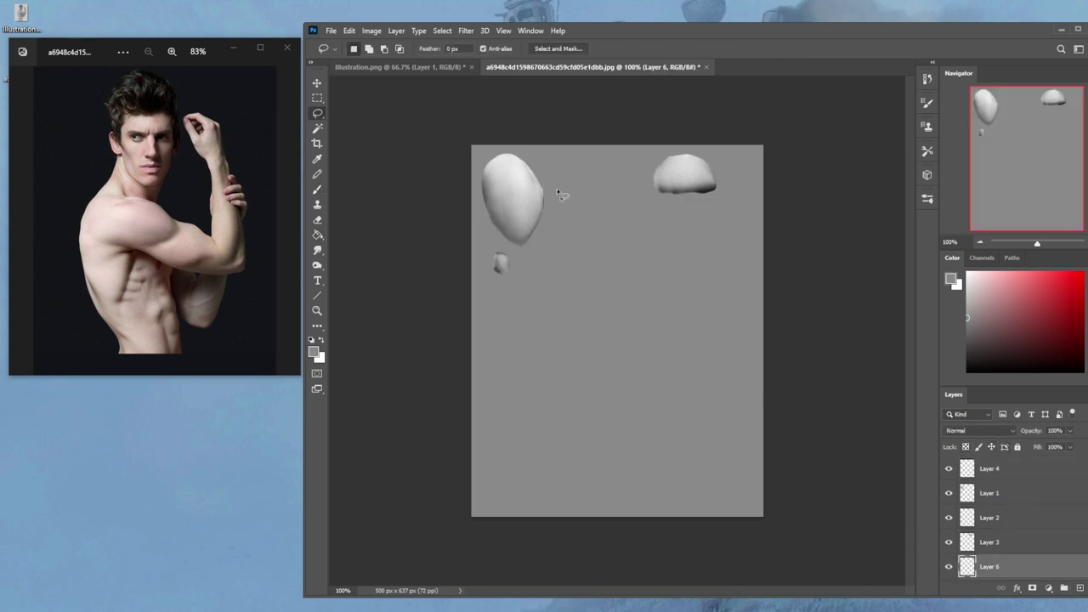
{"action": "left_click_drag", "start_coordinate": [626, 201], "coordinate": [691, 245]}
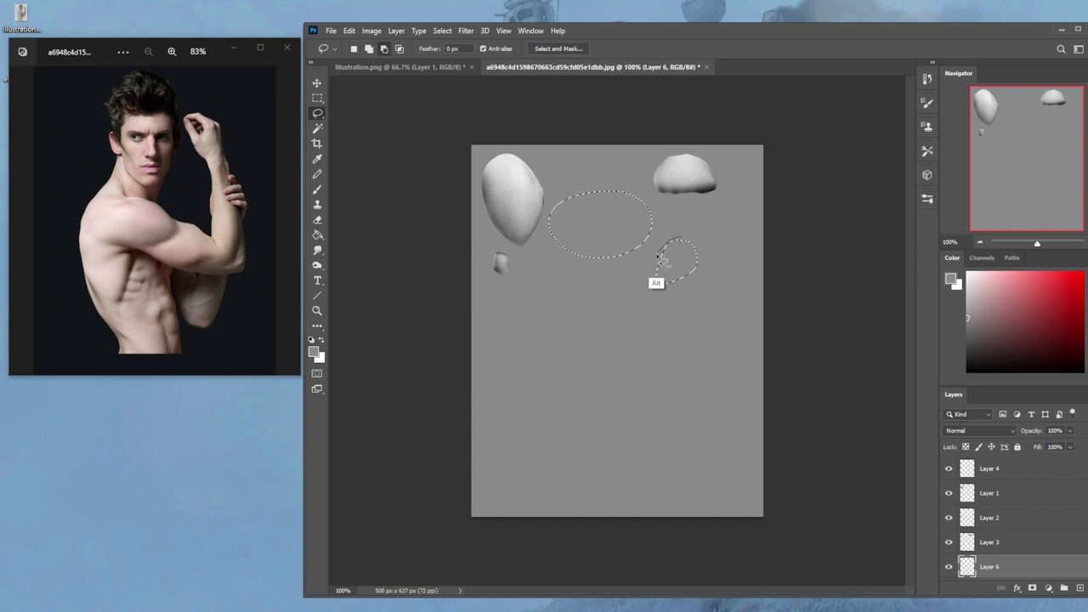
{"action": "left_click_drag", "start_coordinate": [693, 247], "coordinate": [577, 297]}
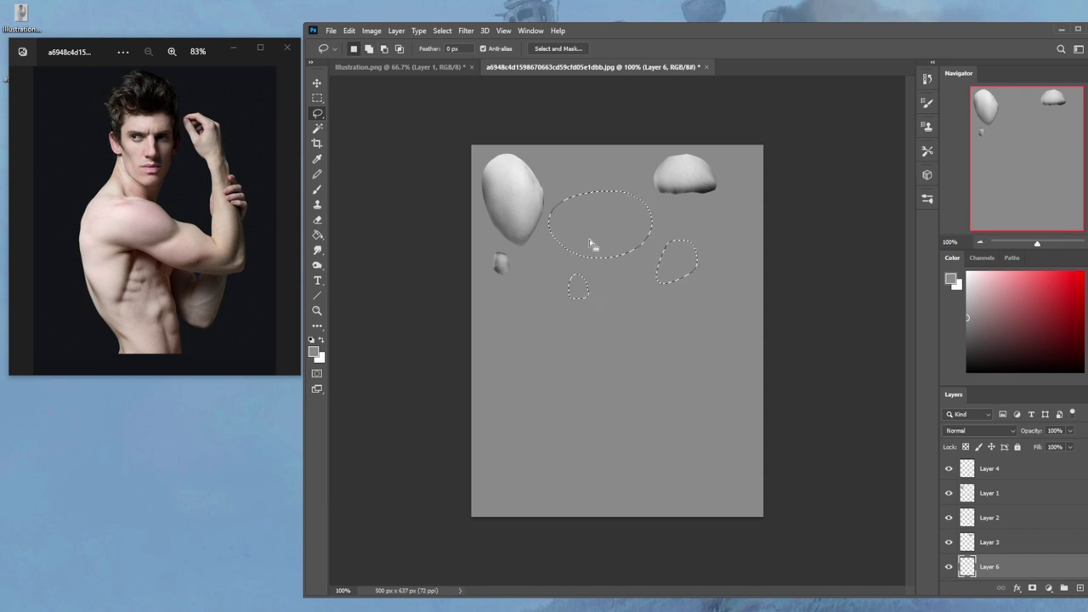
{"action": "left_click_drag", "start_coordinate": [680, 292], "coordinate": [571, 249]}
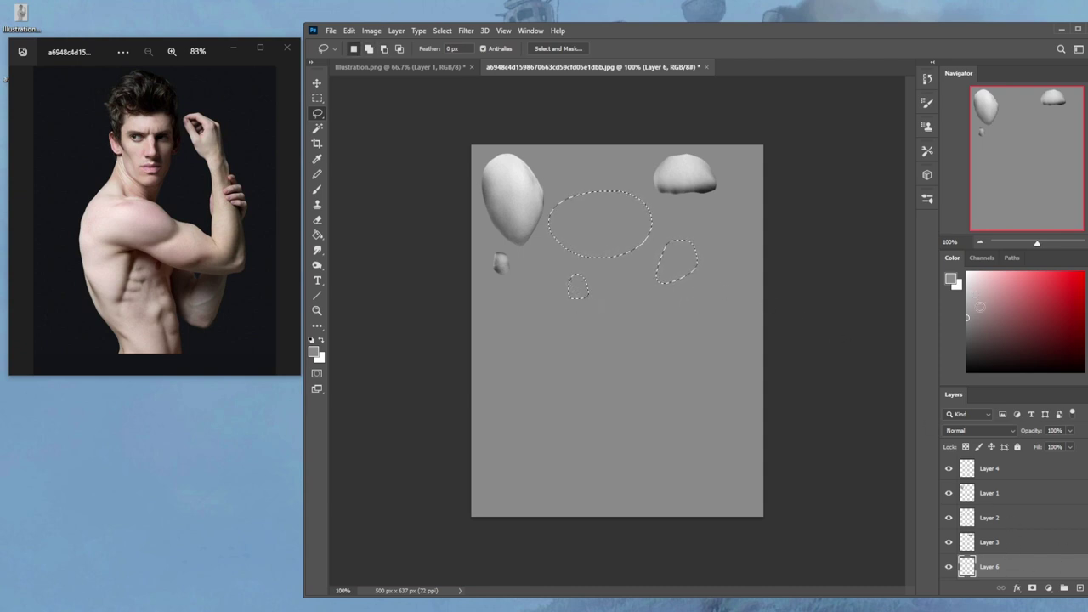
{"action": "left_click", "coordinate": [317, 235]}
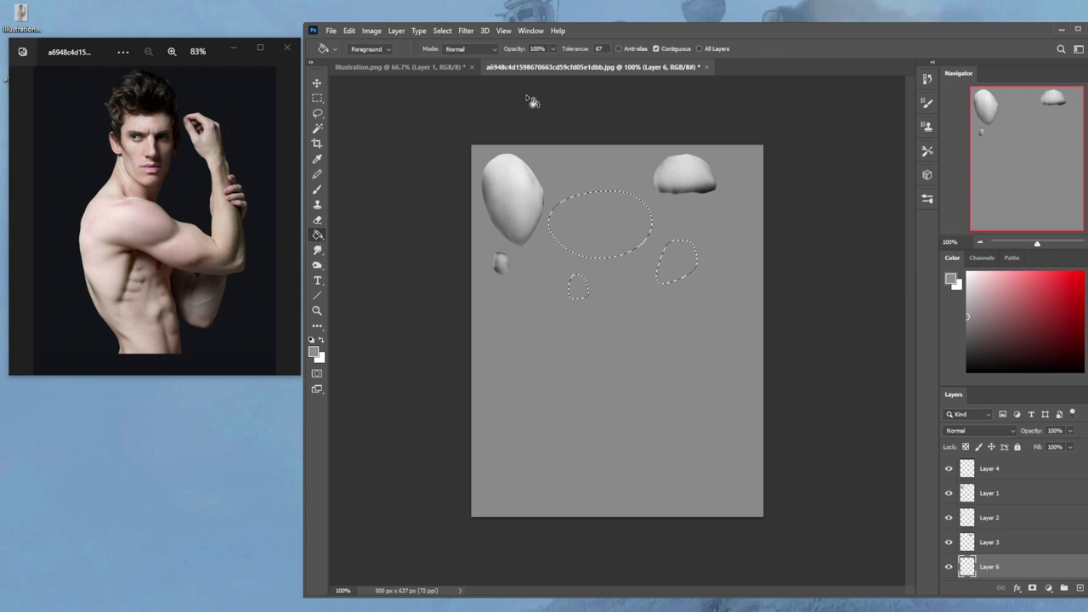
{"action": "left_click", "coordinate": [968, 332]}
{"action": "left_click", "coordinate": [633, 232]}
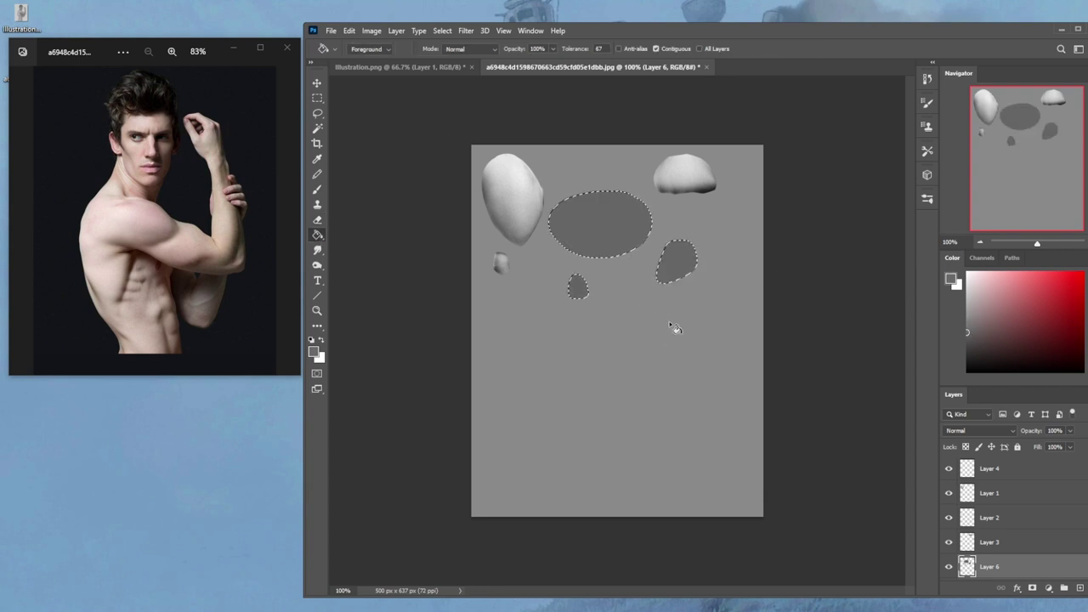
{"action": "key", "text": "m"}
{"action": "right_click", "coordinate": [646, 272]}
{"action": "left_click", "coordinate": [672, 272]}
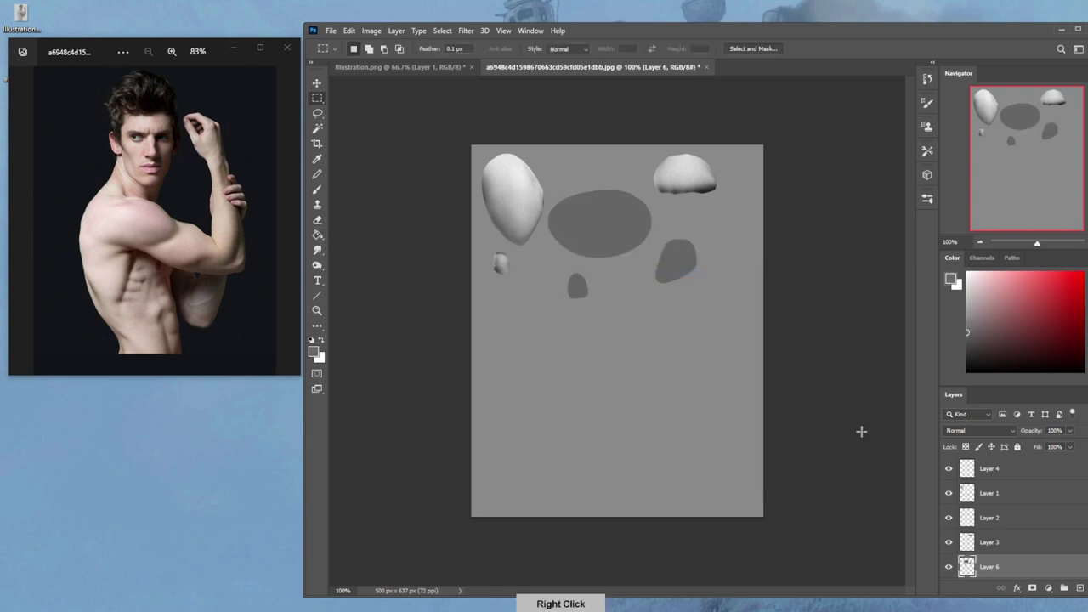
Step: Resize the brush with the bracket keys, then bring the Illustration.png torso painting forward
{"action": "key", "text": "b"}
{"action": "right_click", "coordinate": [586, 222]}
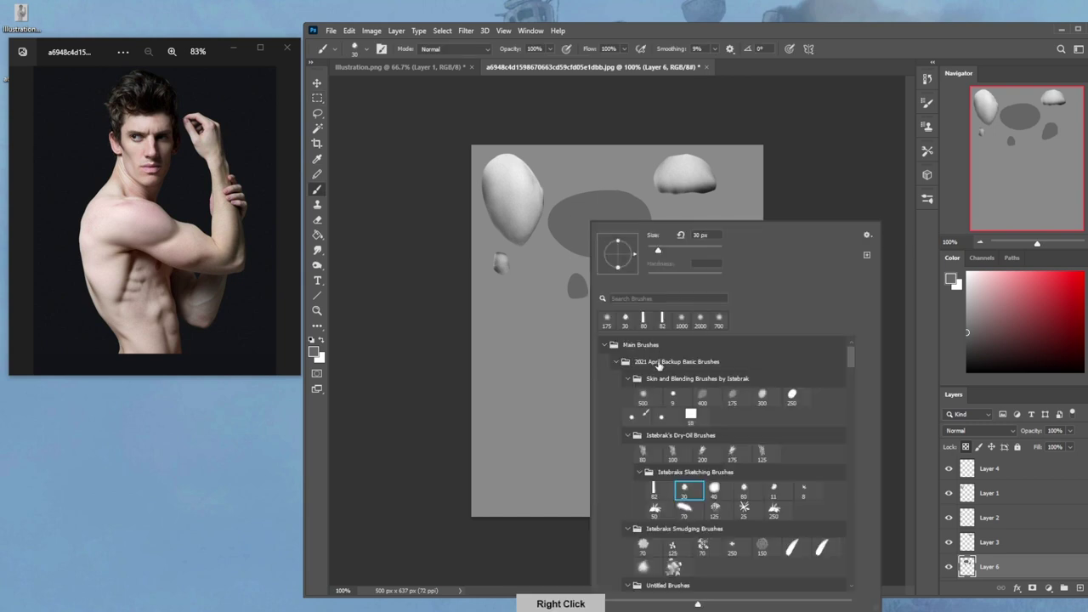
{"action": "key", "text": "Escape"}
{"action": "key", "text": "bracketleft"}
{"action": "key", "text": "bracketleft"}
{"action": "key", "text": "bracketleft"}
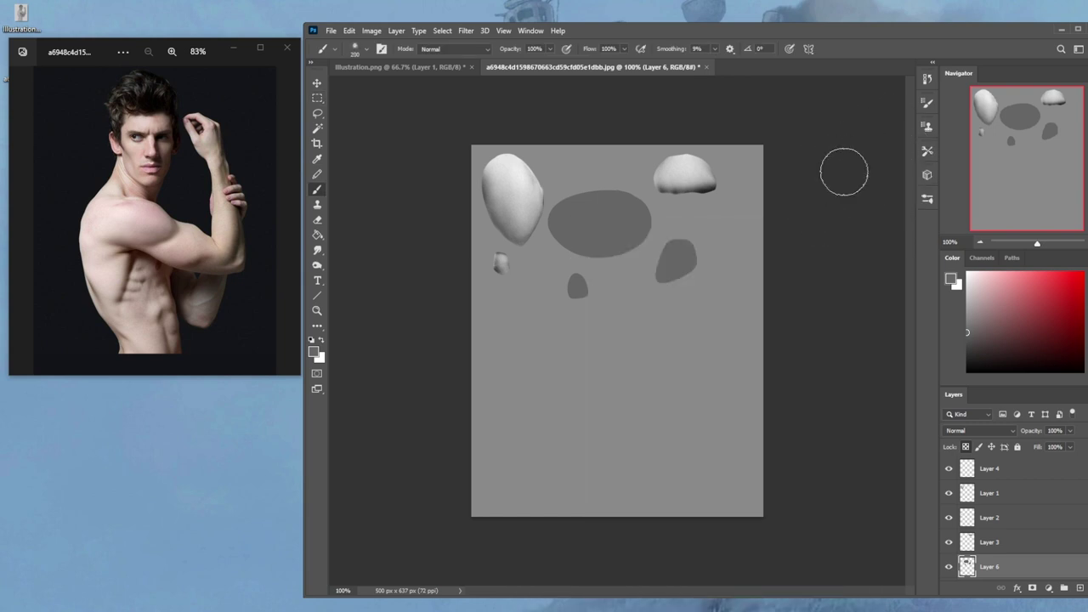
{"action": "key", "text": "bracketleft"}
{"action": "key", "text": "bracketleft"}
{"action": "key", "text": "bracketleft"}
{"action": "key", "text": "bracketright"}
{"action": "key", "text": "bracketright"}
{"action": "key", "text": "bracketright"}
{"action": "key", "text": "bracketright"}
{"action": "key", "text": "bracketright"}
{"action": "key", "text": "bracketright"}
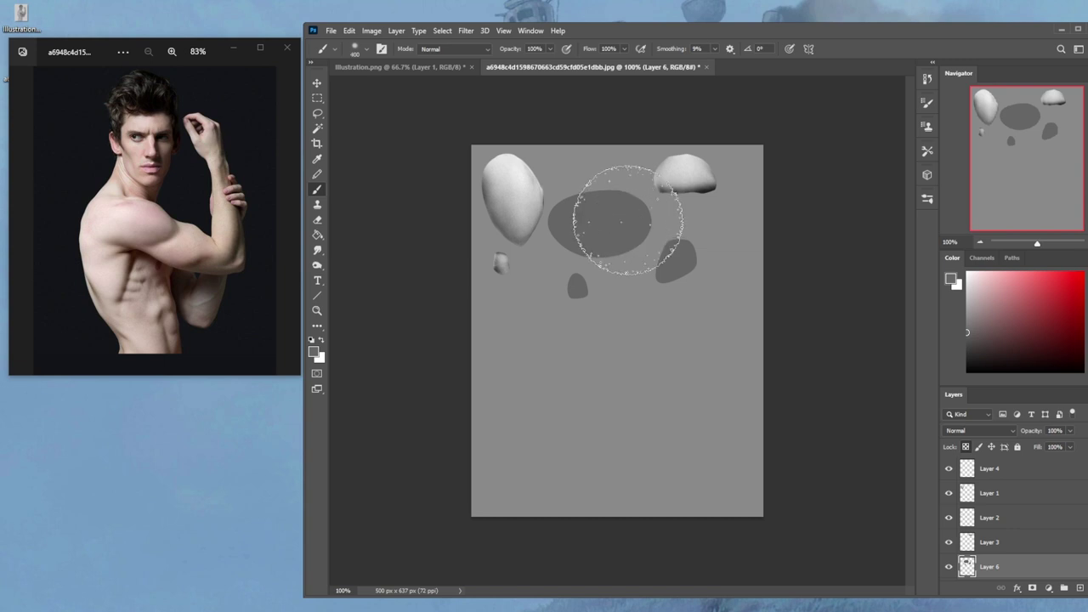
{"action": "key", "text": "bracketleft"}
{"action": "key", "text": "bracketleft"}
{"action": "key", "text": "bracketleft"}
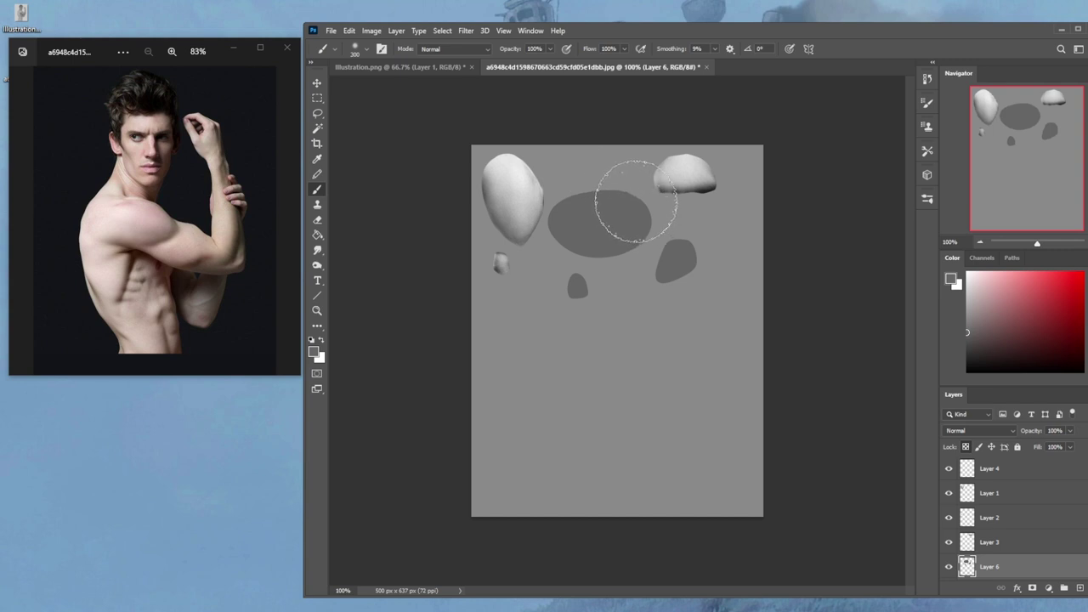
{"action": "left_click", "coordinate": [432, 71]}
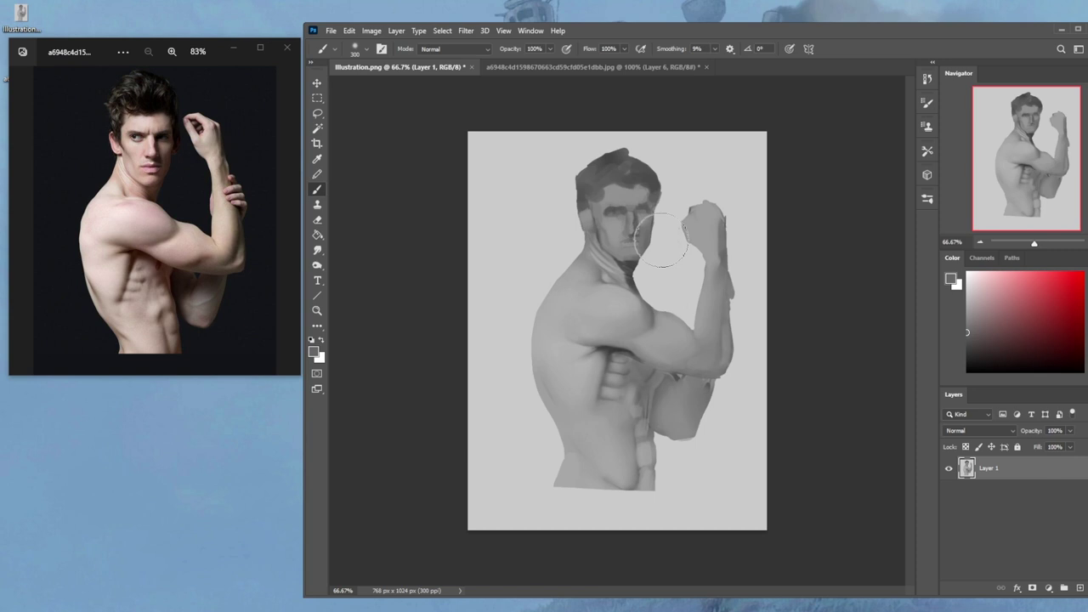
Step: Switch to the grey shapes jpg, then glance back at the Illustration.png tab
{"action": "left_click", "coordinate": [582, 66]}
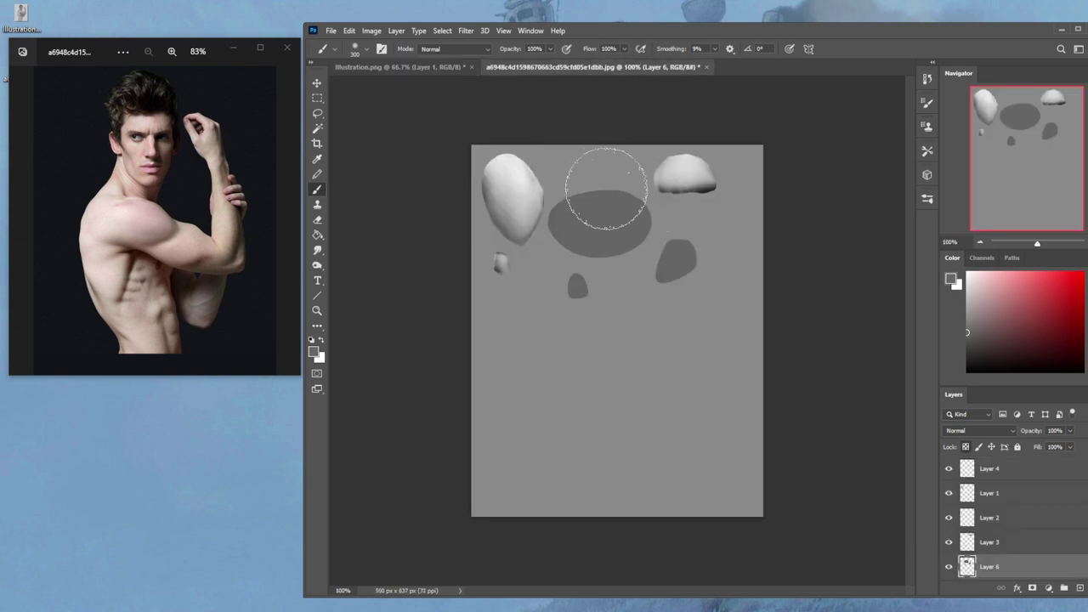
{"action": "left_click", "coordinate": [445, 68]}
Step: On the shapes sheet, try white light on the central oval with a larger brush, then undo
{"action": "left_click", "coordinate": [582, 66]}
{"action": "key", "text": "bracketright"}
{"action": "key", "text": "bracketright"}
{"action": "key", "text": "bracketright"}
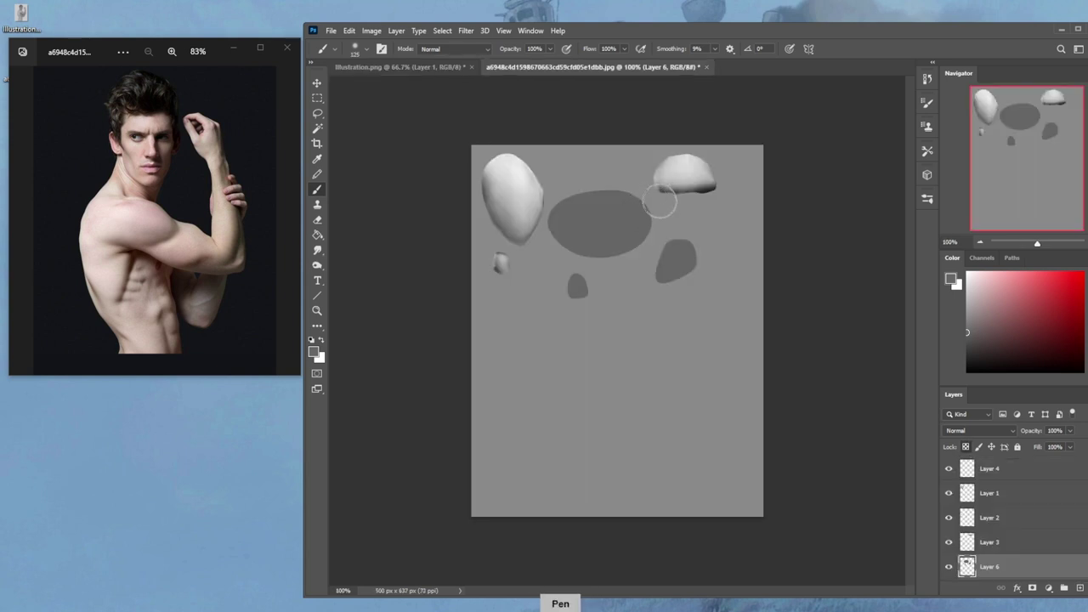
{"action": "key", "text": "bracketright"}
{"action": "key", "text": "bracketright"}
{"action": "key", "text": "bracketright"}
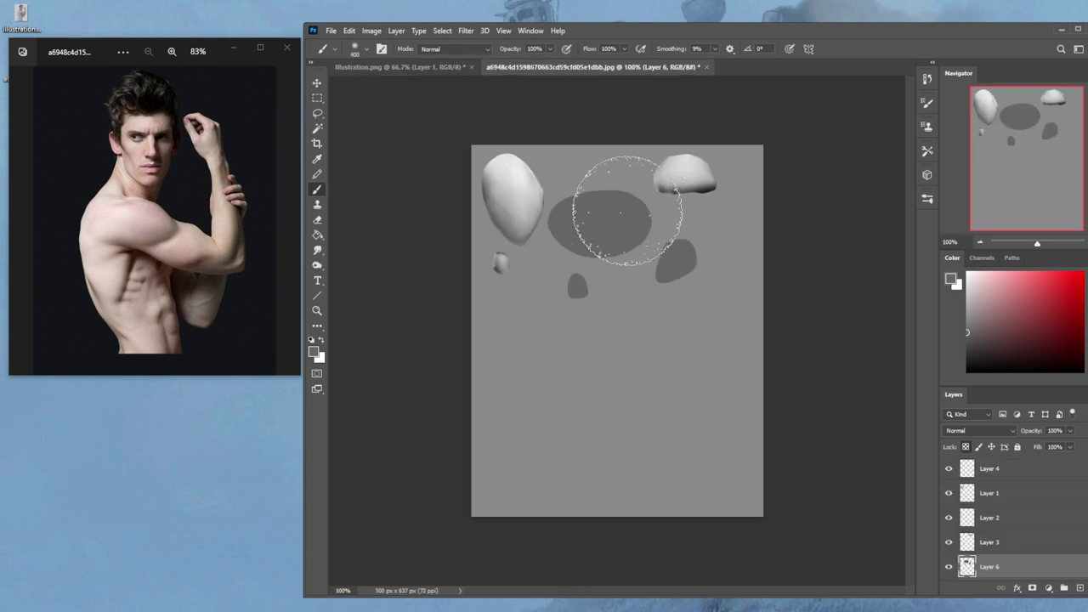
{"action": "left_click_drag", "start_coordinate": [967, 286], "coordinate": [946, 262]}
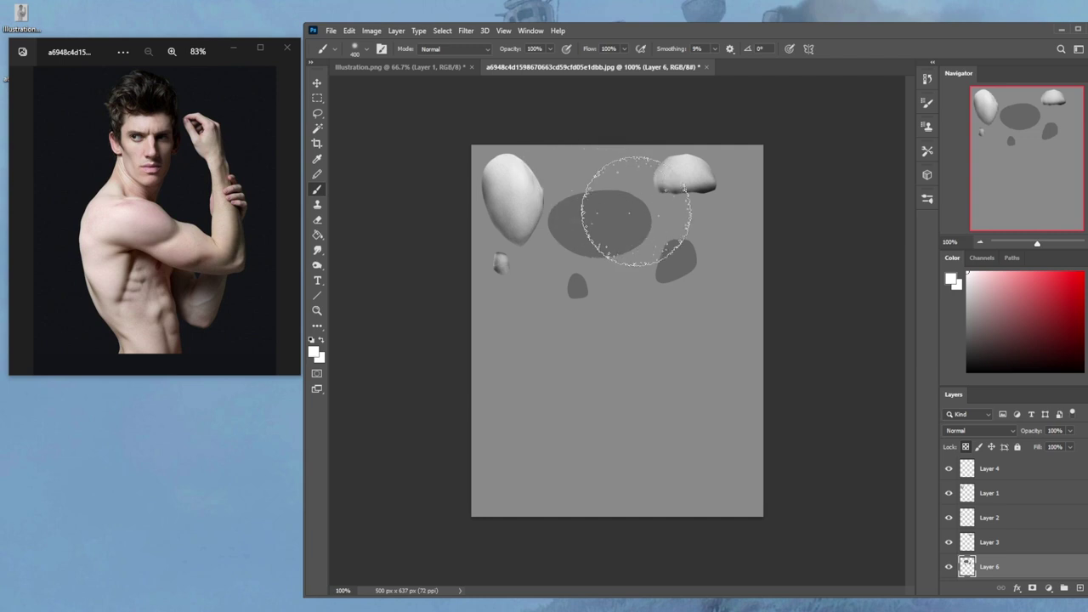
{"action": "left_click_drag", "start_coordinate": [631, 207], "coordinate": [590, 214]}
{"action": "key", "text": "ctrl+z"}
Step: Lower brush opacity to 16% and build soft light on the top of the oval
{"action": "left_click", "coordinate": [550, 49]}
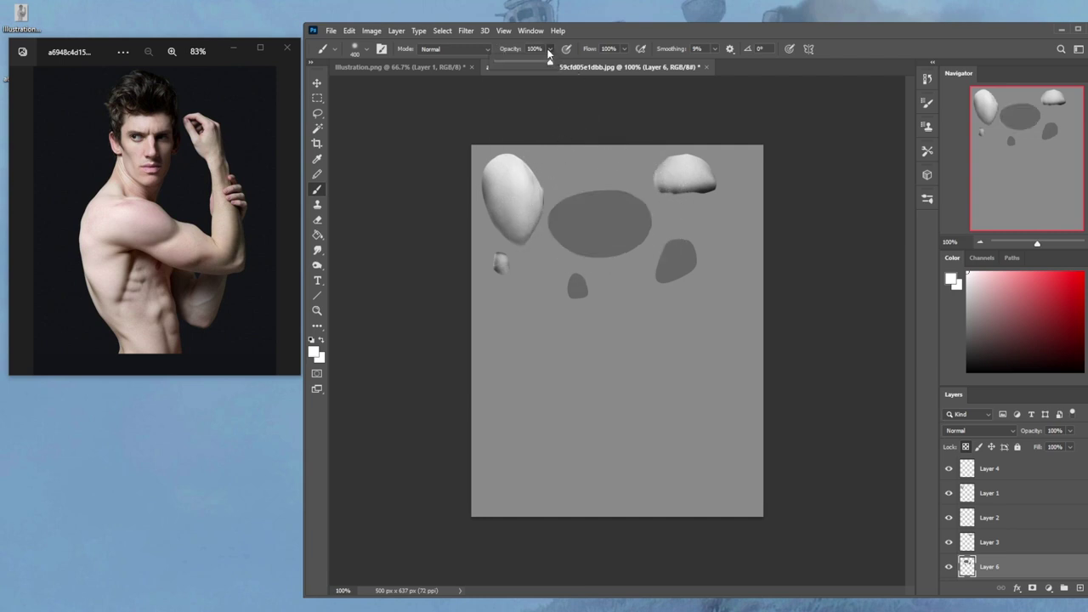
{"action": "key", "text": "bracketleft"}
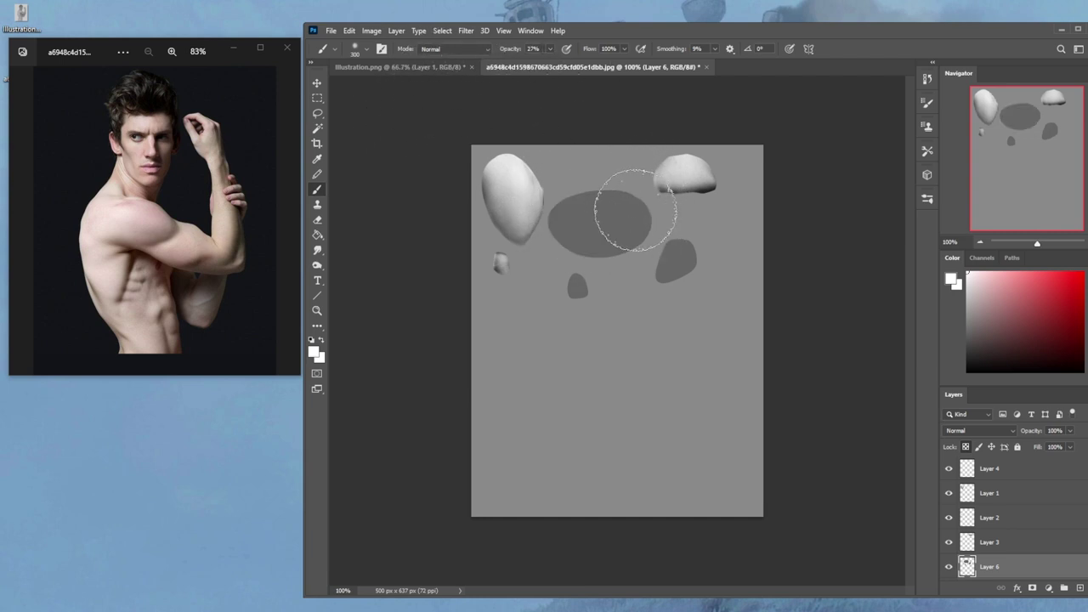
{"action": "mouse_move", "coordinate": [634, 209]}
{"action": "left_mouse_down"}
{"action": "mouse_move", "coordinate": [590, 213]}
{"action": "mouse_move", "coordinate": [564, 195]}
{"action": "left_mouse_up"}
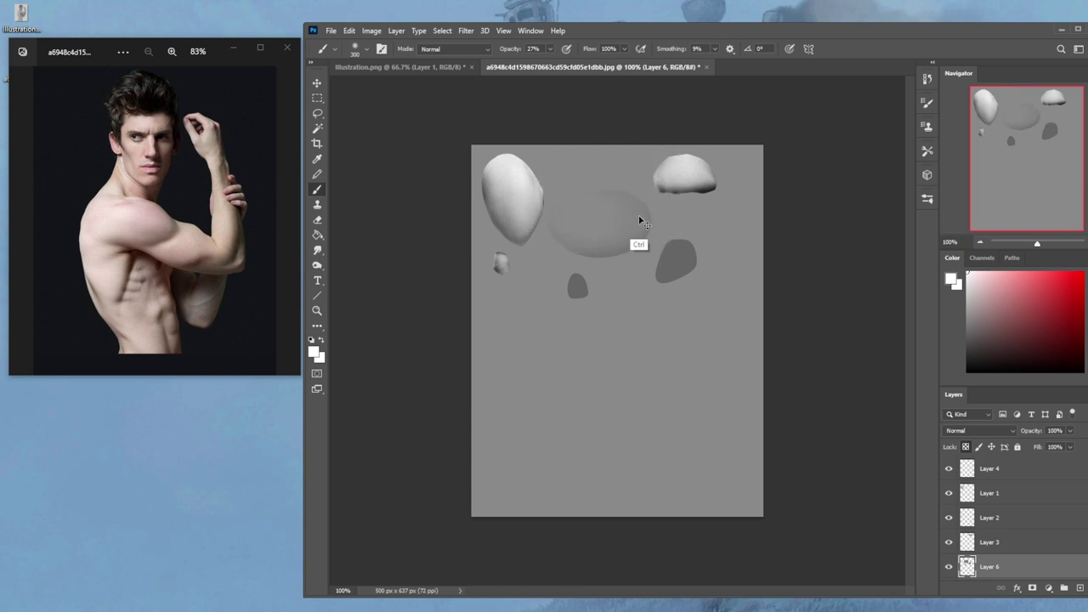
{"action": "key", "text": "ctrl+z"}
{"action": "left_click_drag", "start_coordinate": [644, 219], "coordinate": [583, 206]}
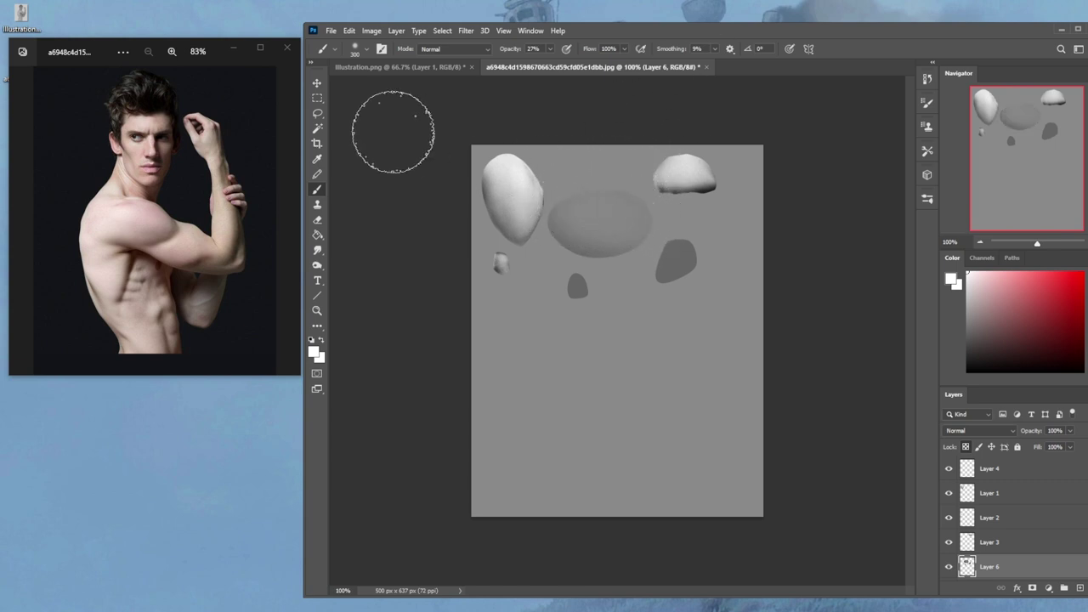
{"action": "left_click_drag", "start_coordinate": [551, 51], "coordinate": [542, 66]}
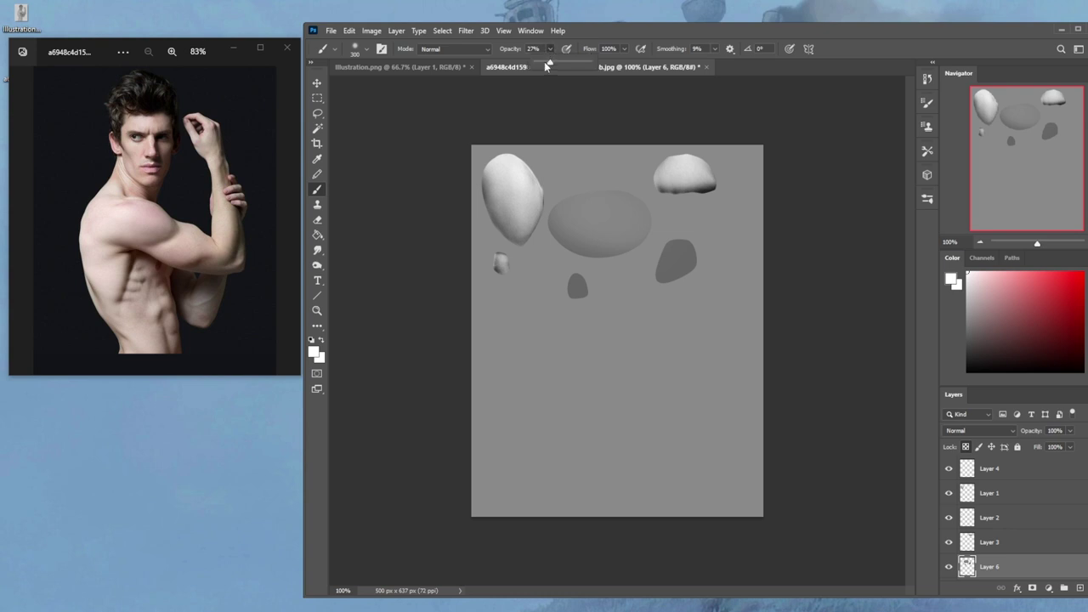
{"action": "key", "text": "bracketleft"}
{"action": "mouse_move", "coordinate": [642, 217]}
{"action": "left_mouse_down"}
{"action": "mouse_move", "coordinate": [569, 198]}
{"action": "mouse_move", "coordinate": [660, 192]}
{"action": "mouse_move", "coordinate": [568, 204]}
{"action": "mouse_move", "coordinate": [633, 198]}
{"action": "left_mouse_up"}
{"action": "key", "text": "bracketleft"}
{"action": "key", "text": "bracketleft"}
{"action": "key", "text": "bracketleft"}
{"action": "key", "text": "bracketleft"}
{"action": "key", "text": "bracketleft"}
{"action": "key", "text": "bracketleft"}
{"action": "key", "text": "bracketleft"}
{"action": "key", "text": "bracketleft"}
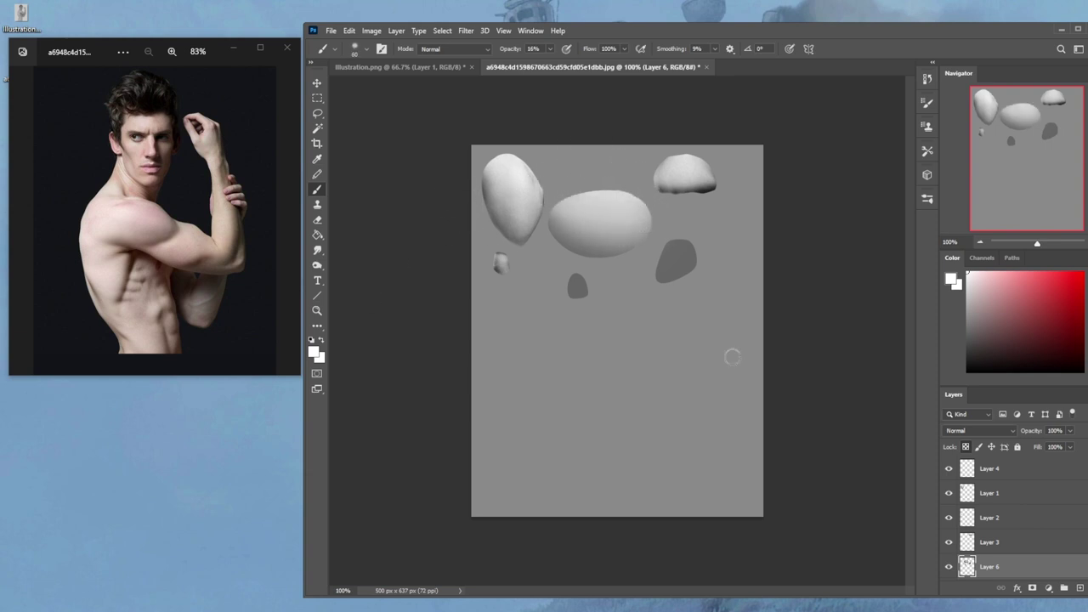
Step: Reset the paint colour to black and settle the brush size at 300
{"action": "key", "text": "d"}
{"action": "key", "text": "bracketright"}
{"action": "key", "text": "bracketright"}
{"action": "key", "text": "bracketright"}
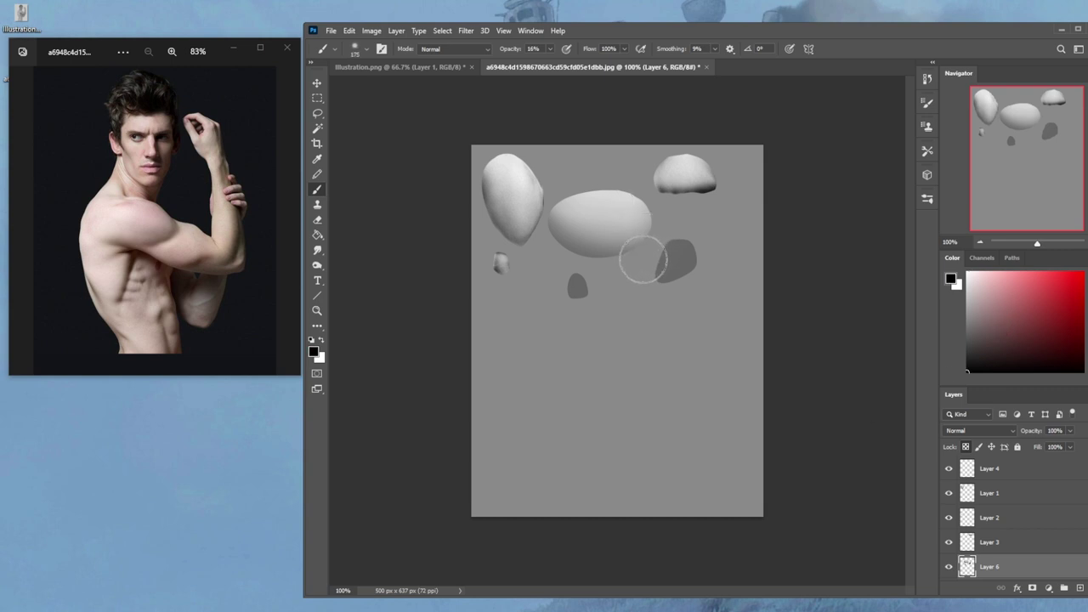
{"action": "key", "text": "bracketleft"}
{"action": "key", "text": "bracketleft"}
{"action": "key", "text": "bracketleft"}
{"action": "key", "text": "bracketleft"}
{"action": "key", "text": "bracketleft"}
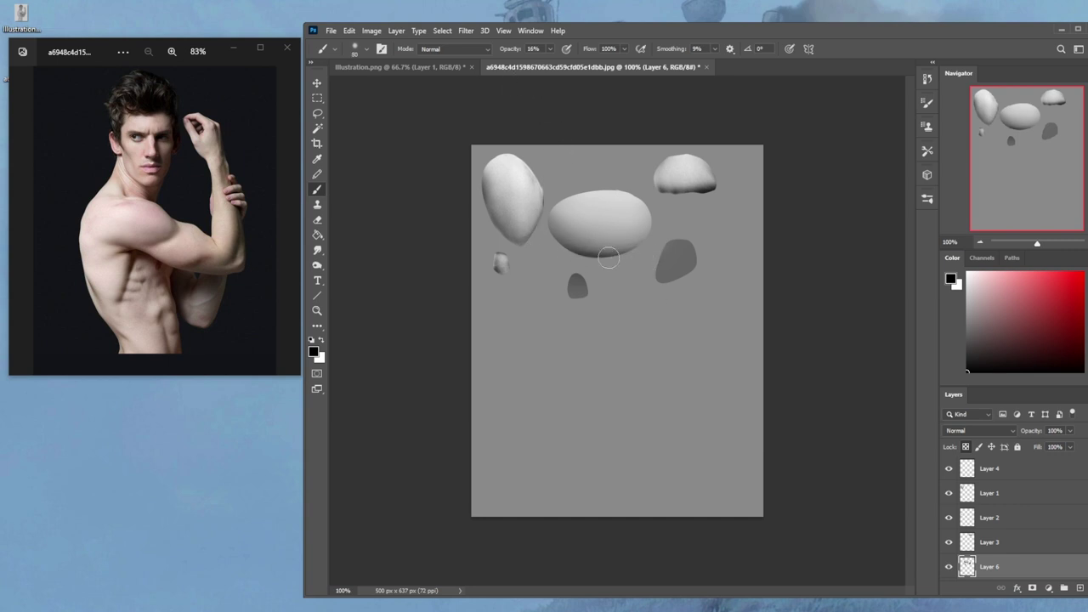
{"action": "key", "text": "bracketright"}
{"action": "key", "text": "bracketright"}
{"action": "key", "text": "bracketright"}
{"action": "key", "text": "bracketright"}
{"action": "key", "text": "bracketright"}
{"action": "key", "text": "bracketleft"}
{"action": "key", "text": "bracketleft"}
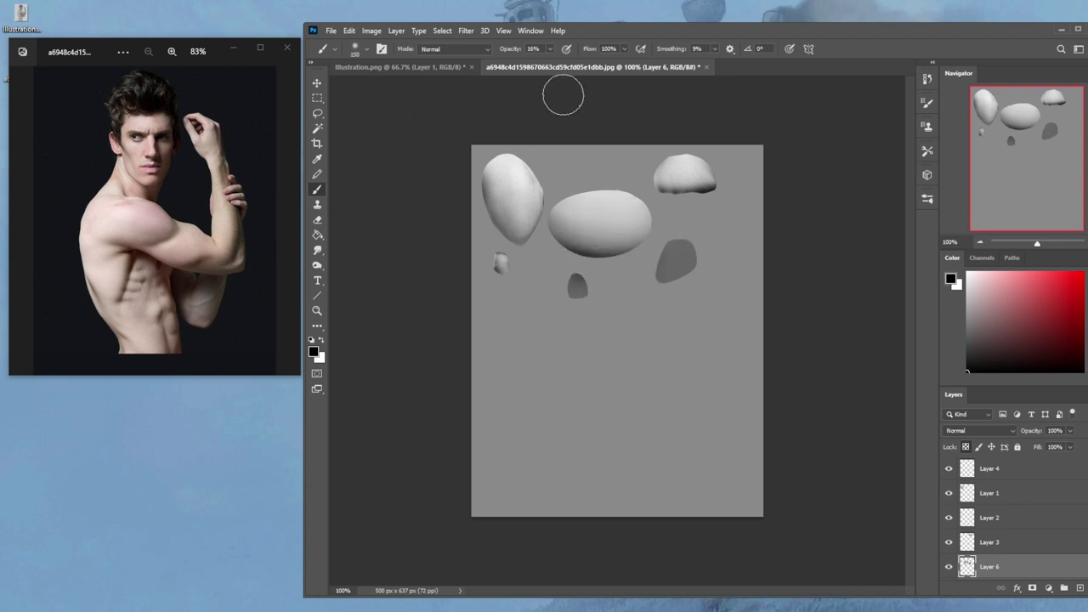
{"action": "key", "text": "bracketright"}
{"action": "key", "text": "bracketright"}
{"action": "key", "text": "bracketright"}
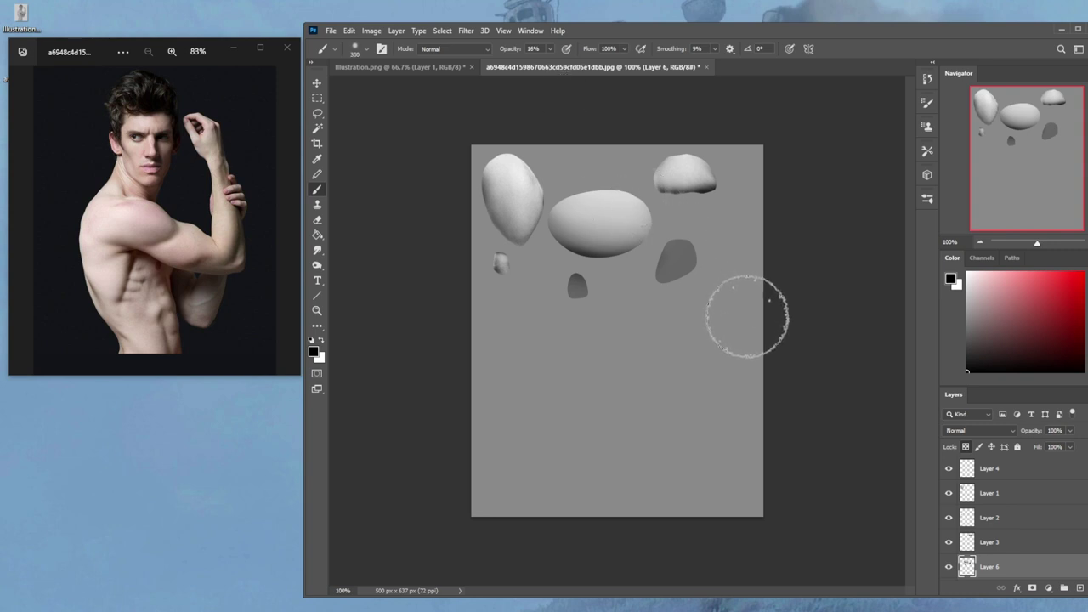
Step: Pick pale pink and paint it over the dark blob with a smaller brush
{"action": "left_click", "coordinate": [1004, 325]}
{"action": "left_click", "coordinate": [981, 287]}
{"action": "key", "text": "bracketleft"}
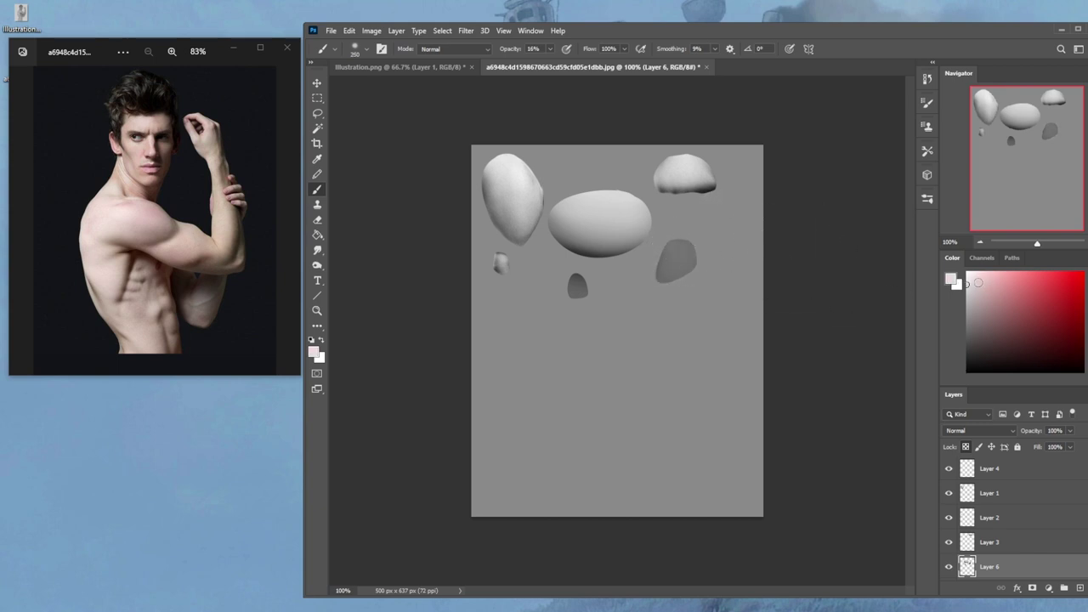
{"action": "key", "text": "bracketleft"}
{"action": "mouse_move", "coordinate": [687, 245]}
{"action": "left_mouse_down"}
{"action": "mouse_move", "coordinate": [679, 255]}
{"action": "mouse_move", "coordinate": [705, 240]}
{"action": "left_mouse_up"}
{"action": "key", "text": "bracketleft"}
{"action": "key", "text": "bracketleft"}
{"action": "key", "text": "bracketleft"}
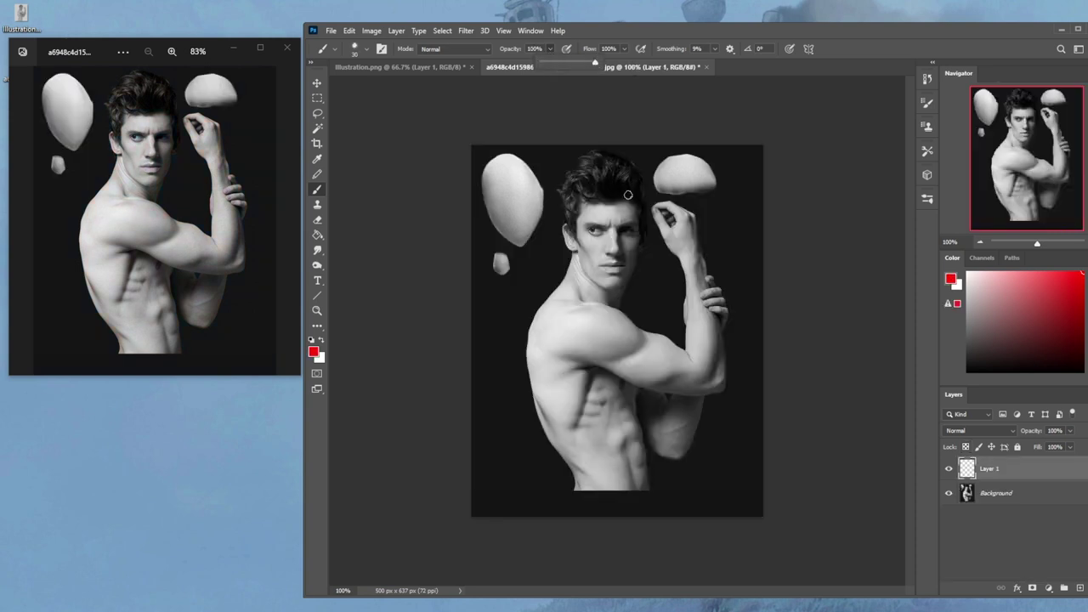
Step: Shrink the brush and try red shoulder contours, undoing both attempts
{"action": "key", "text": "bracketleft"}
{"action": "key", "text": "bracketleft"}
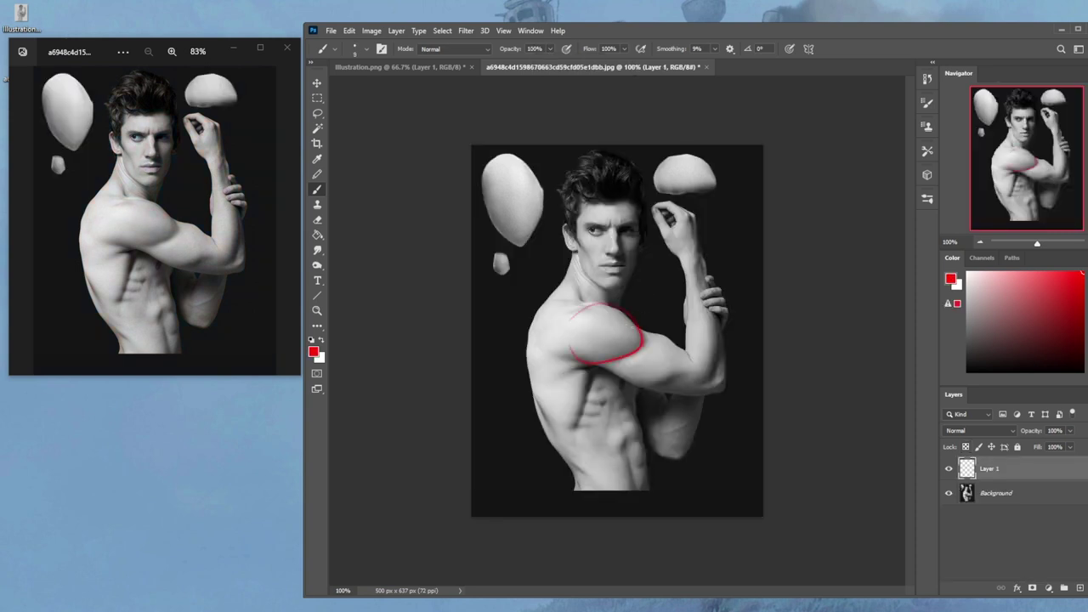
{"action": "left_click_drag", "start_coordinate": [579, 315], "coordinate": [617, 350]}
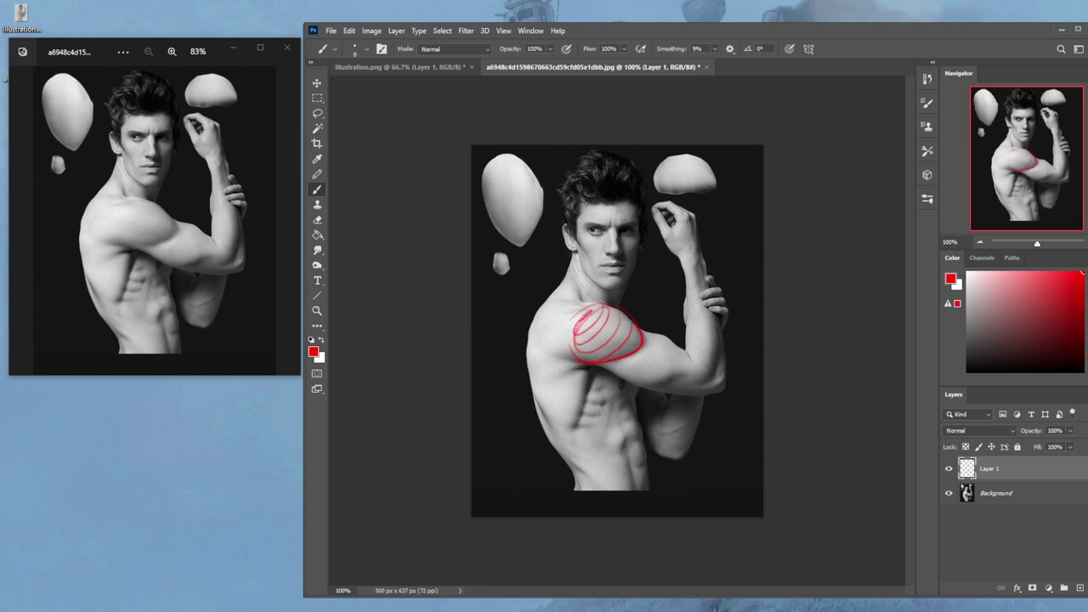
{"action": "key", "text": "ctrl+z"}
{"action": "key", "text": "ctrl+z"}
{"action": "key", "text": "ctrl+z"}
{"action": "key", "text": "ctrl+z"}
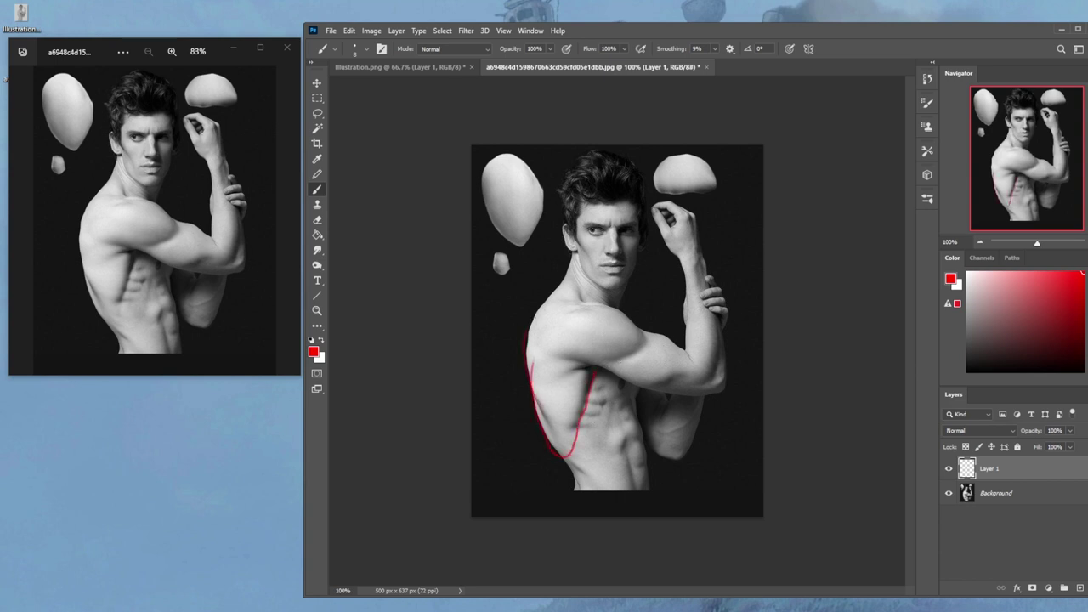
{"action": "left_click_drag", "start_coordinate": [527, 332], "coordinate": [605, 355]}
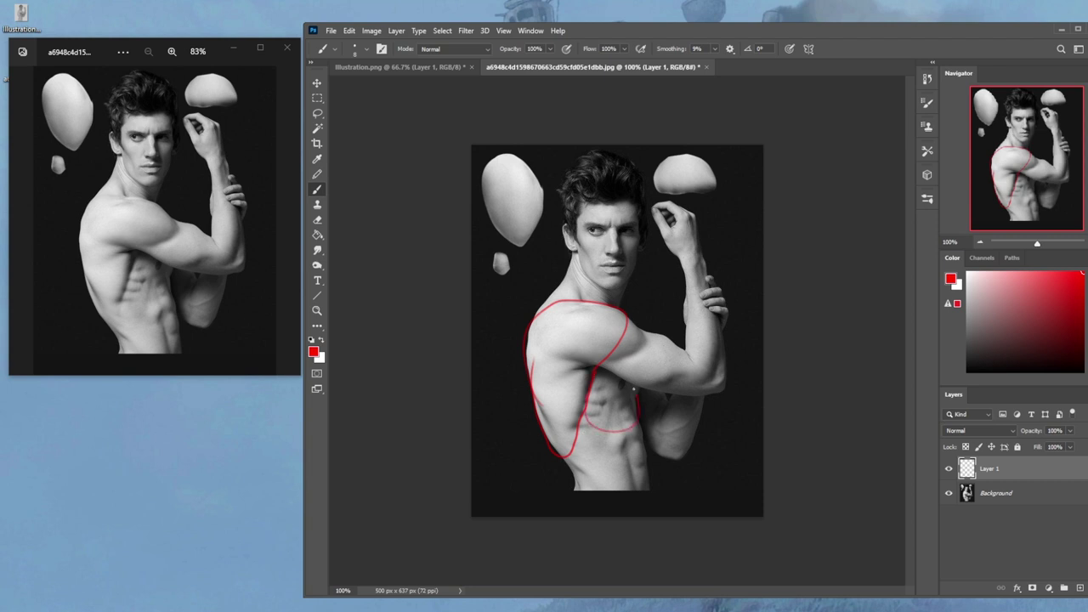
{"action": "key", "text": "ctrl+z"}
{"action": "key", "text": "ctrl+z"}
{"action": "key", "text": "ctrl+z"}
{"action": "key", "text": "ctrl+z"}
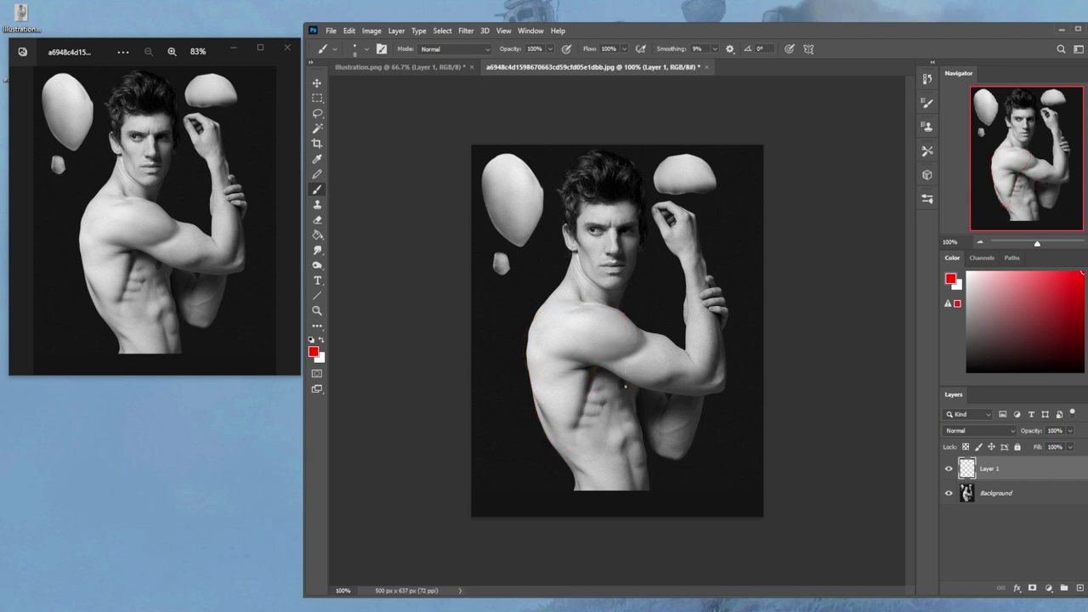
Step: Draw the red torso cylinder: chest ellipse, left and right sides, and waist ellipse
{"action": "left_click_drag", "start_coordinate": [621, 384], "coordinate": [628, 387]}
{"action": "left_click_drag", "start_coordinate": [531, 390], "coordinate": [575, 498]}
{"action": "left_click_drag", "start_coordinate": [638, 391], "coordinate": [651, 491]}
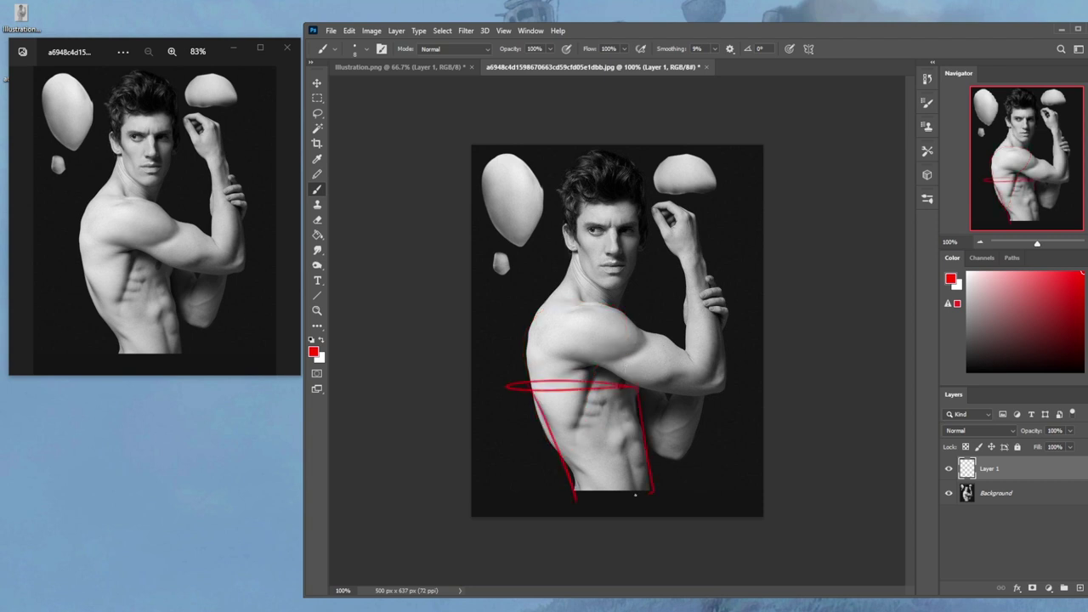
{"action": "left_click_drag", "start_coordinate": [577, 490], "coordinate": [575, 497]}
{"action": "left_click_drag", "start_coordinate": [551, 381], "coordinate": [582, 390]}
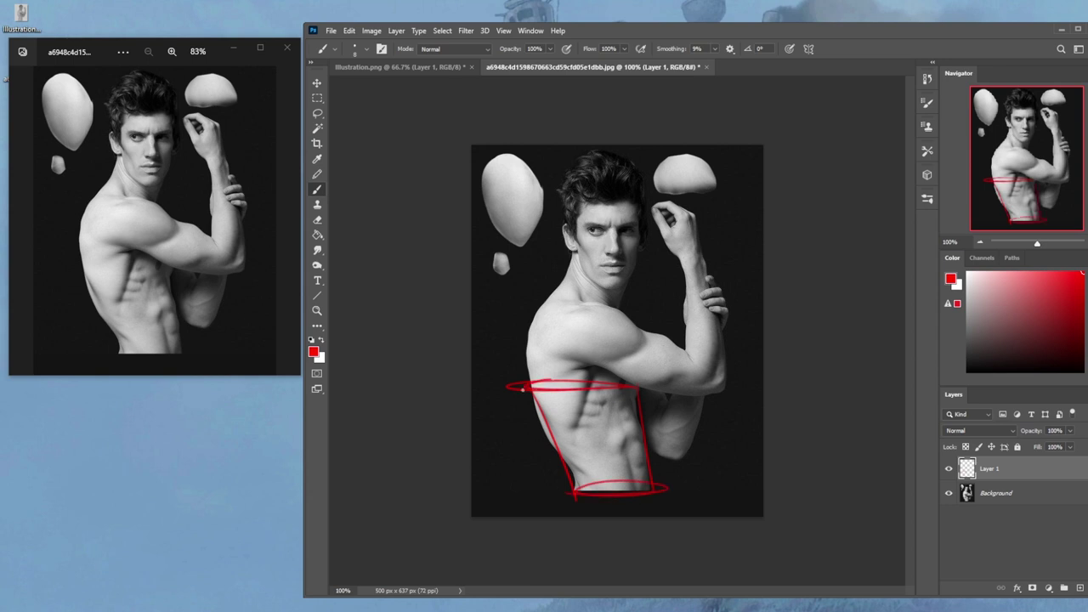
Step: Sample grey and light values from the photo, then undo the red cylinder sketch
{"action": "left_click", "coordinate": [627, 407], "text": "alt"}
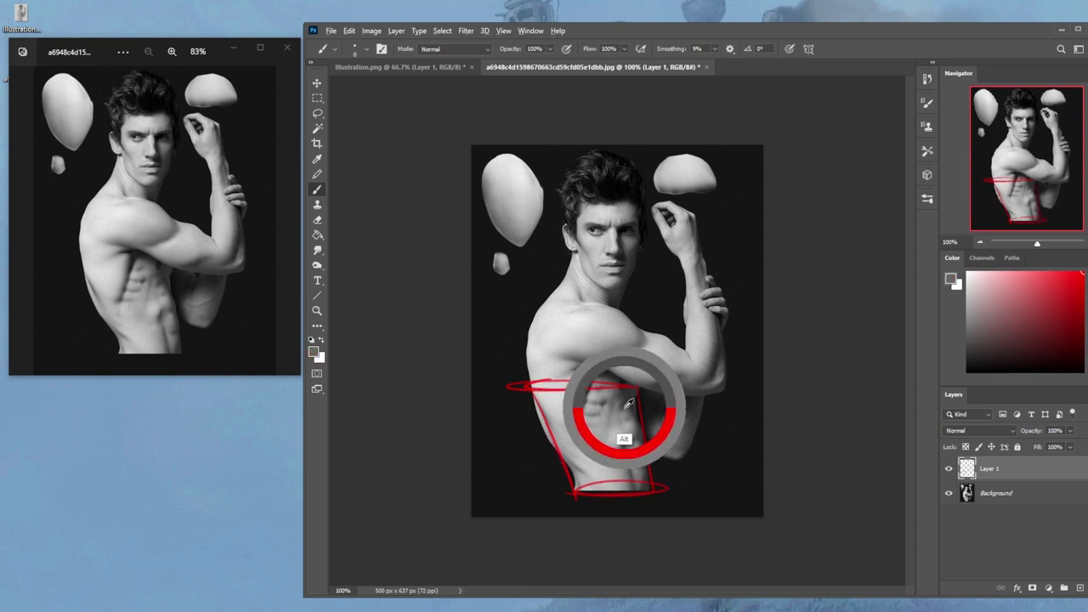
{"action": "left_click", "coordinate": [954, 281]}
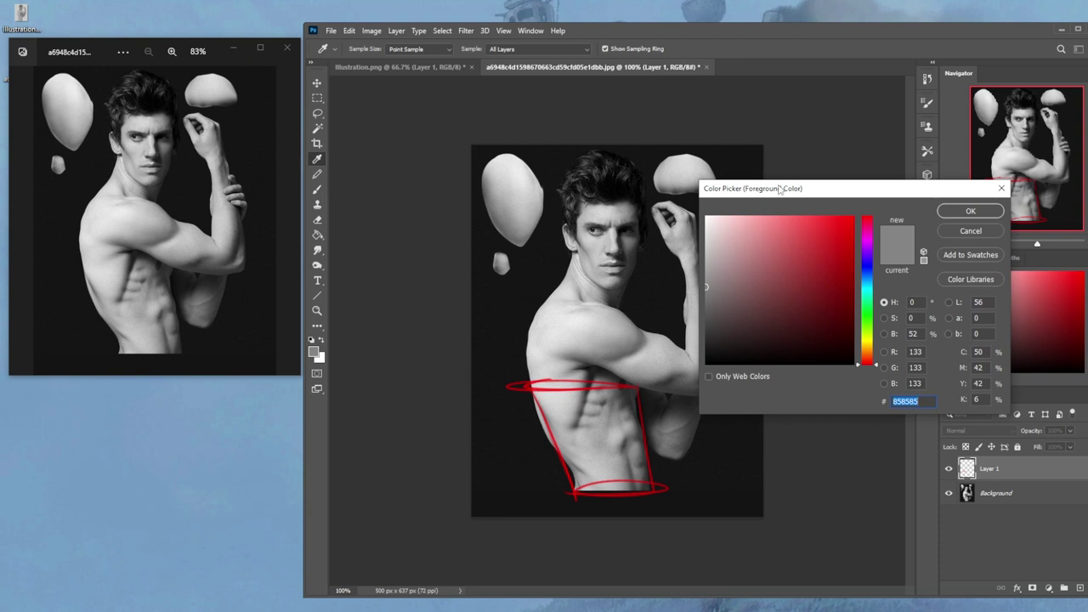
{"action": "left_click_drag", "start_coordinate": [780, 190], "coordinate": [863, 120]}
{"action": "left_click_drag", "start_coordinate": [749, 248], "coordinate": [768, 153]}
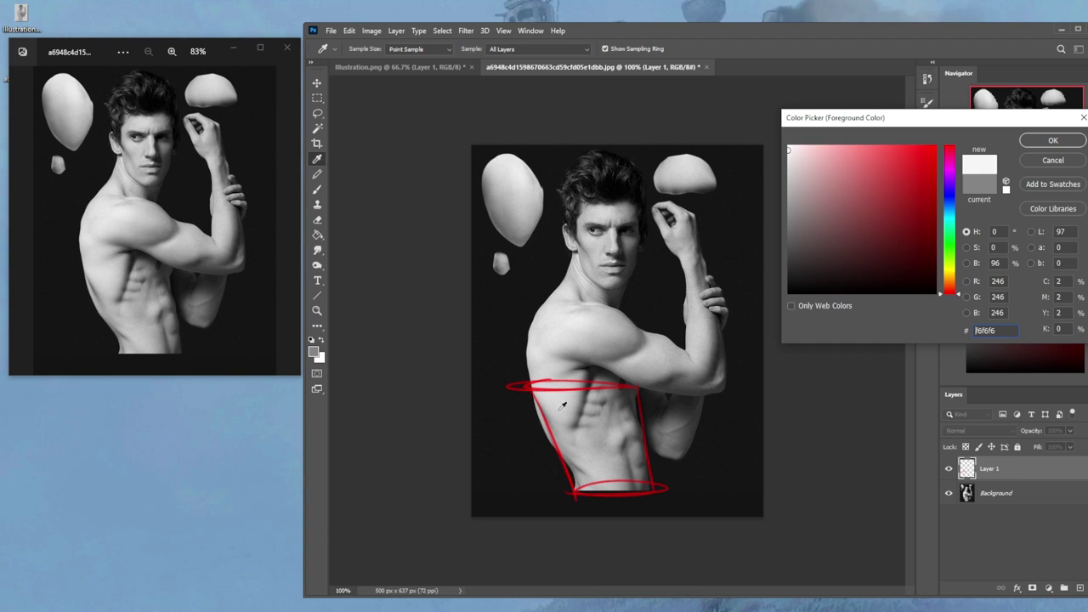
{"action": "left_click", "coordinate": [1053, 160]}
{"action": "key", "text": "ctrl+z"}
{"action": "key", "text": "ctrl+z"}
{"action": "key", "text": "ctrl+z"}
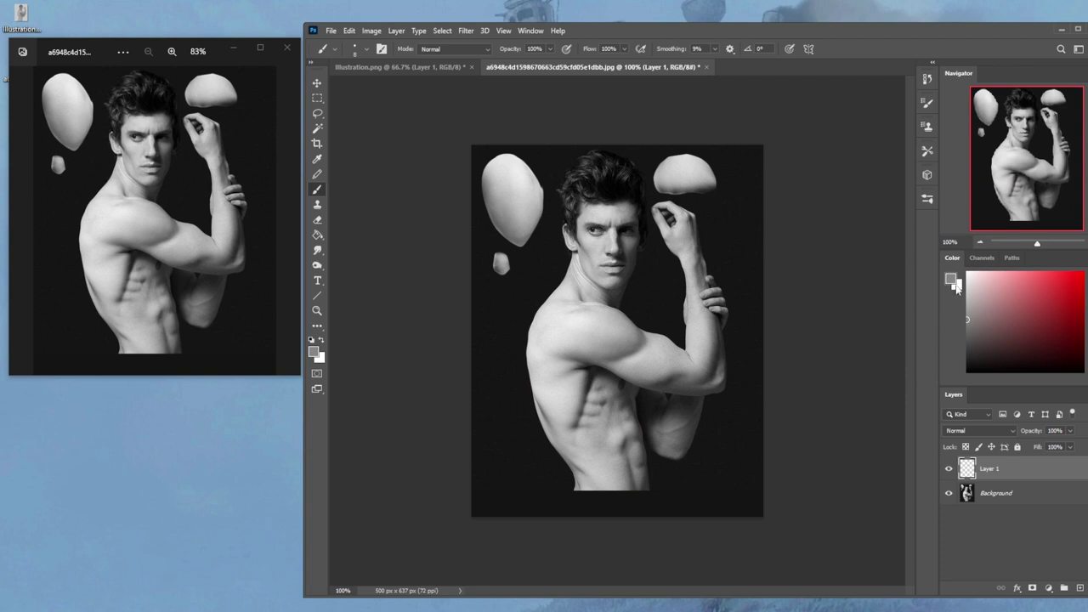
Step: Compare light skin, lit arm and torso shadow values, then bring up the Illustration painting
{"action": "left_click", "coordinate": [953, 281]}
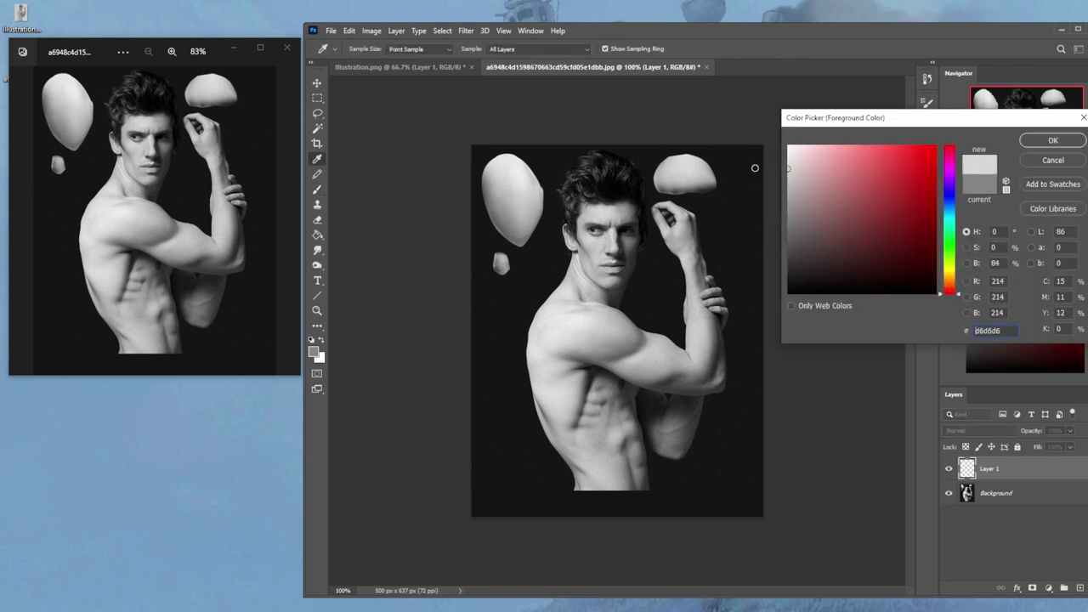
{"action": "left_click", "coordinate": [542, 353]}
{"action": "mouse_move", "coordinate": [534, 359]}
{"action": "left_mouse_down"}
{"action": "mouse_move", "coordinate": [577, 413]}
{"action": "mouse_move", "coordinate": [645, 437]}
{"action": "left_mouse_up"}
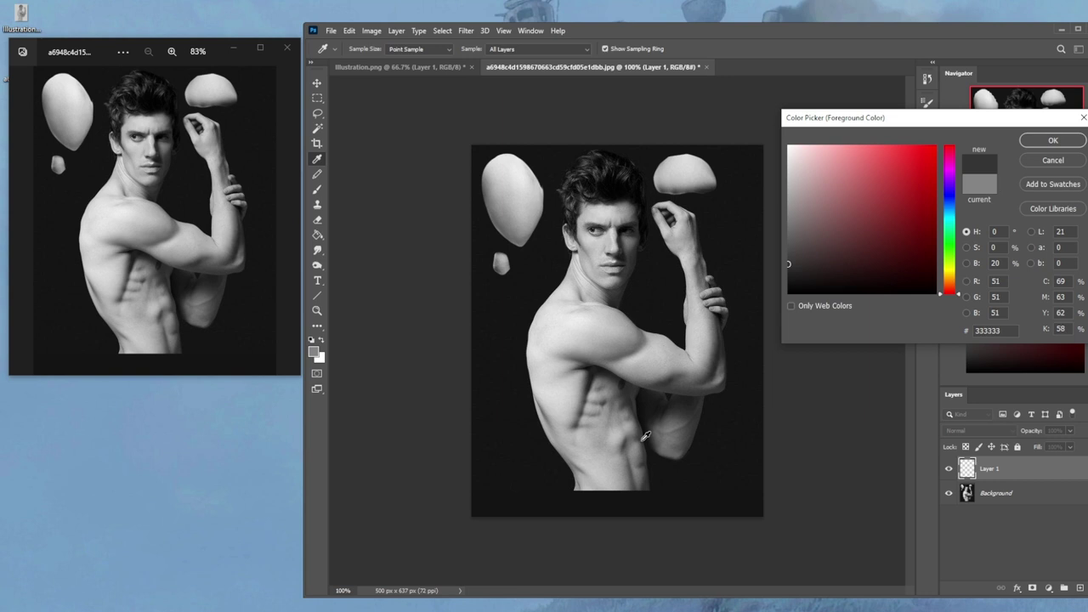
{"action": "left_click", "coordinate": [537, 351]}
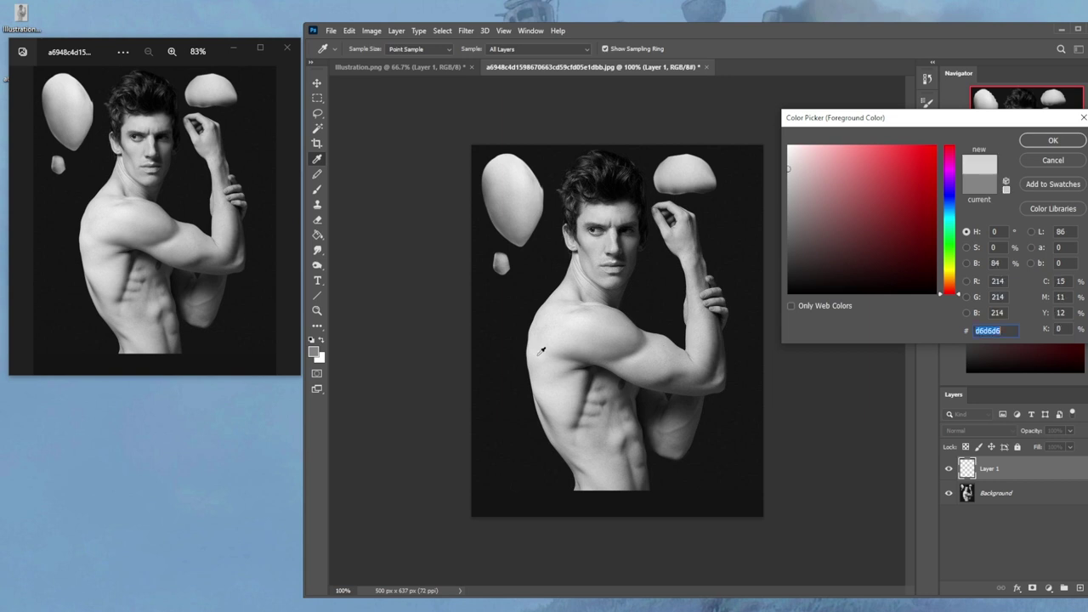
{"action": "left_click", "coordinate": [644, 432]}
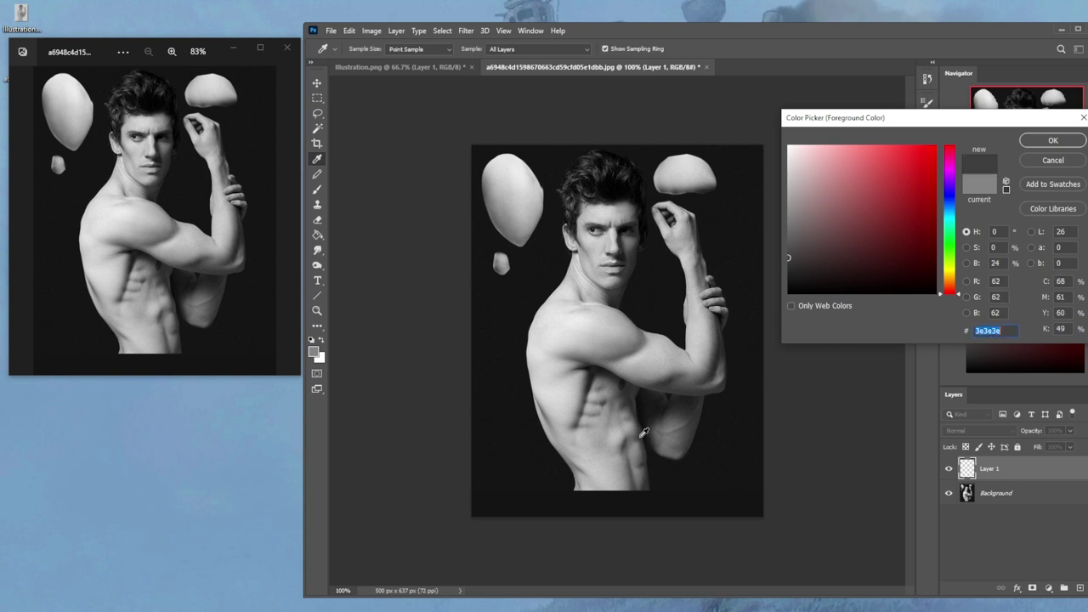
{"action": "left_click", "coordinate": [1051, 161]}
{"action": "key", "text": "b"}
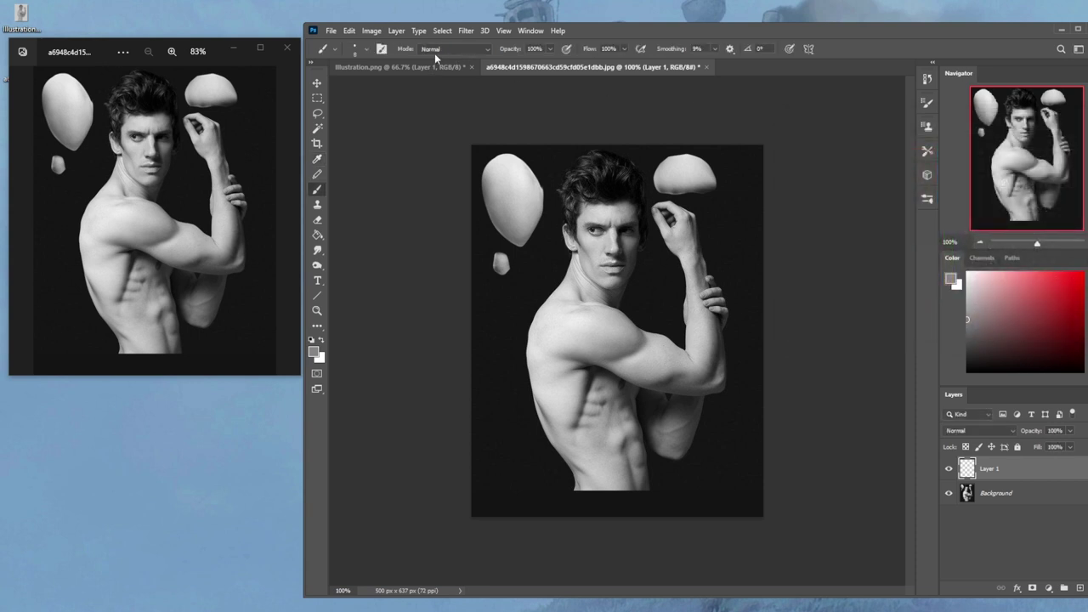
{"action": "left_click", "coordinate": [400, 66]}
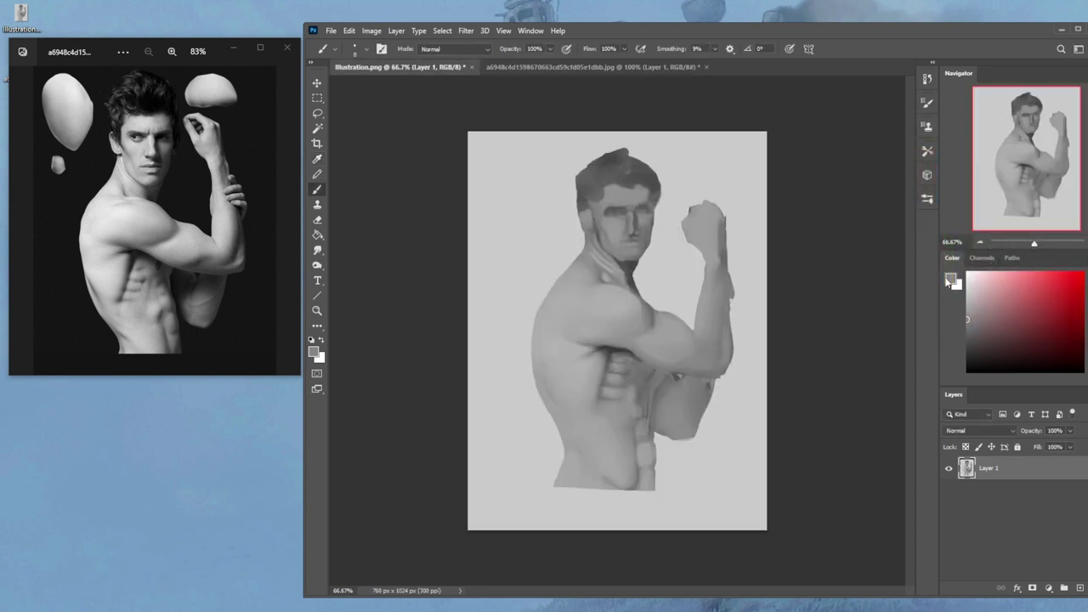
Step: Sample light, neighbouring and darker values across the painted torso in the Color Picker
{"action": "left_click", "coordinate": [948, 278]}
{"action": "left_click", "coordinate": [545, 348]}
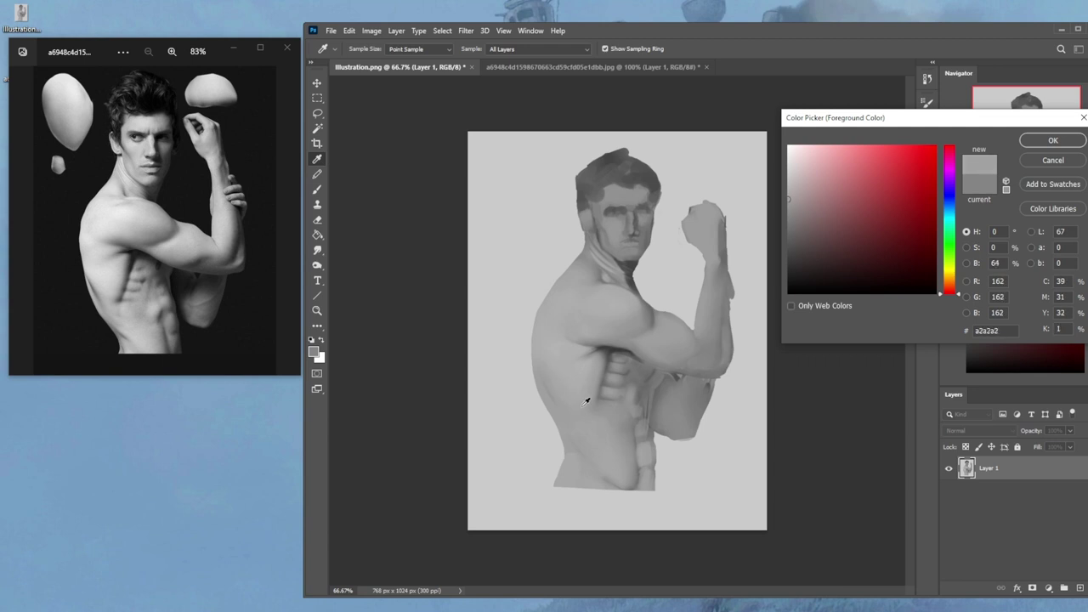
{"action": "left_click_drag", "start_coordinate": [587, 401], "coordinate": [650, 426]}
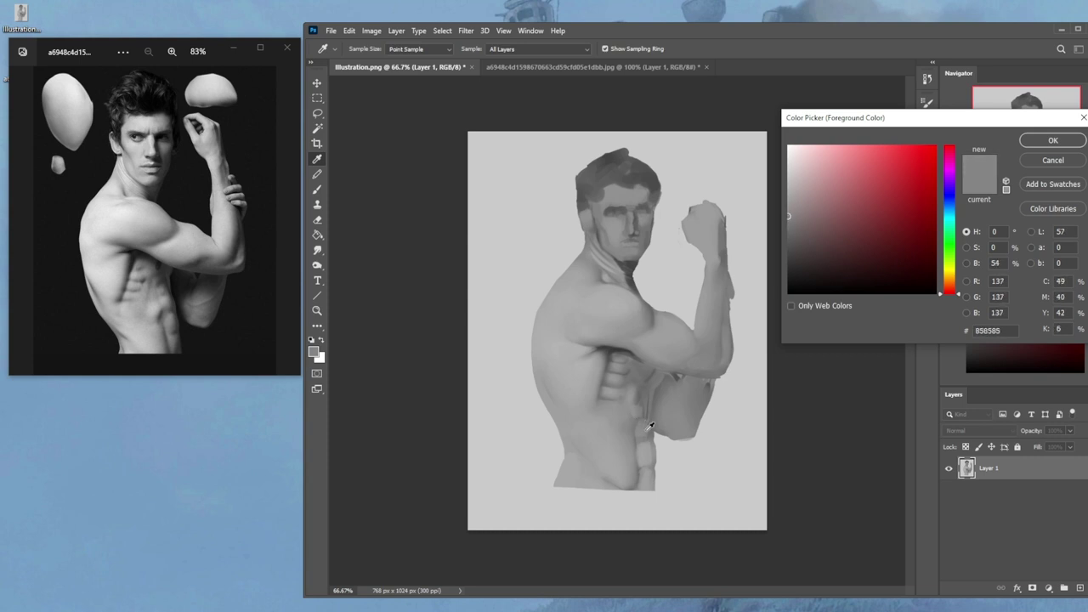
{"action": "left_click_drag", "start_coordinate": [787, 214], "coordinate": [775, 207]}
{"action": "left_click_drag", "start_coordinate": [775, 208], "coordinate": [776, 208]}
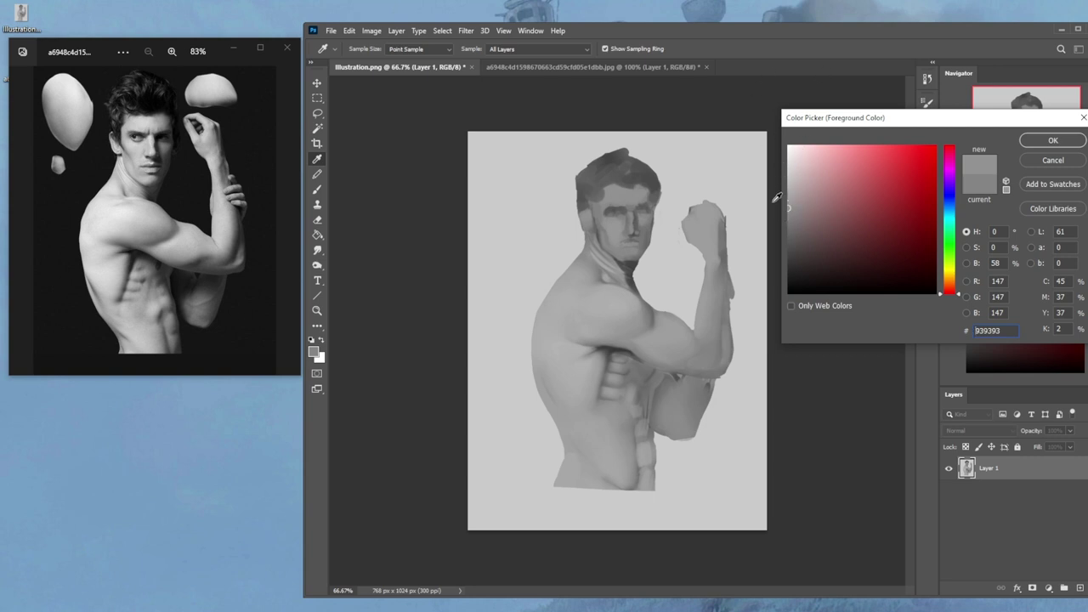
{"action": "left_click_drag", "start_coordinate": [790, 208], "coordinate": [759, 225]}
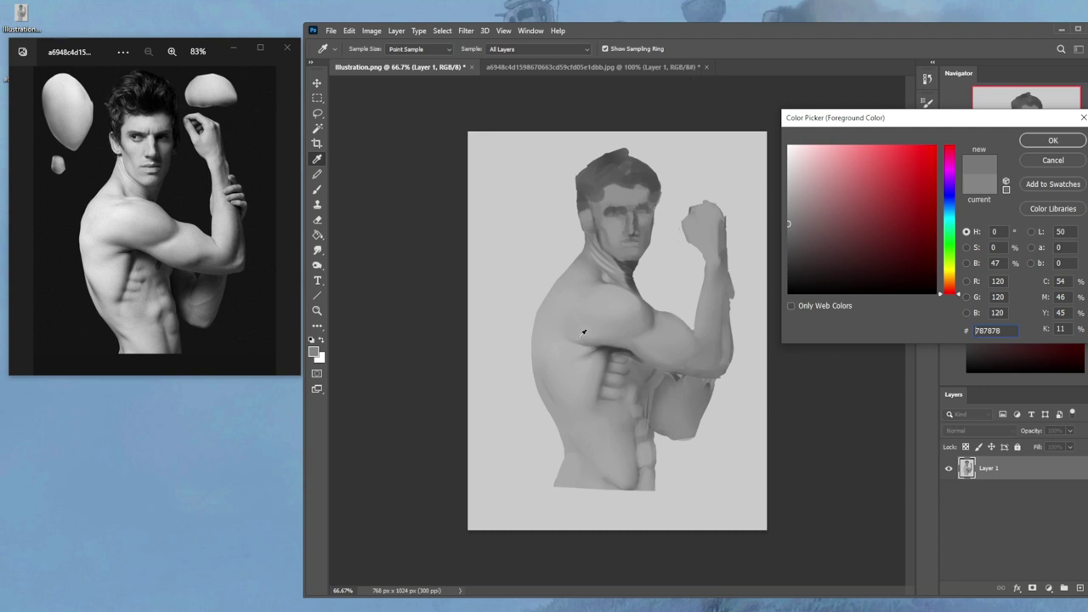
Step: Pick the torso's mid-grey, compare it to near-white and near-black, and keep grey
{"action": "left_click", "coordinate": [648, 409]}
{"action": "left_click_drag", "start_coordinate": [540, 348], "coordinate": [635, 412]}
{"action": "left_click", "coordinate": [546, 359]}
{"action": "left_click", "coordinate": [552, 361]}
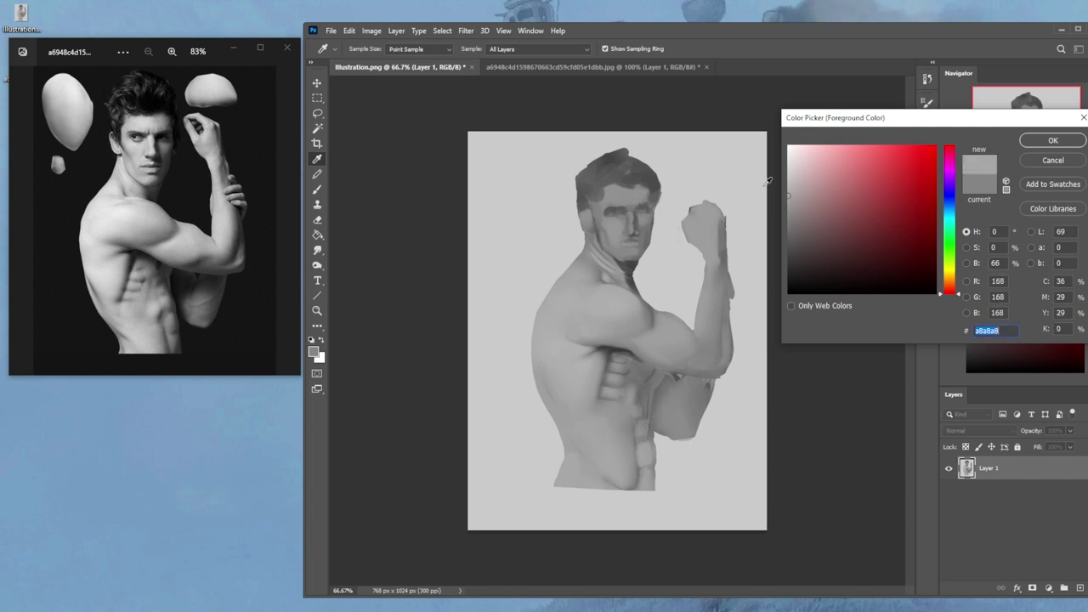
{"action": "left_click_drag", "start_coordinate": [793, 156], "coordinate": [770, 155]}
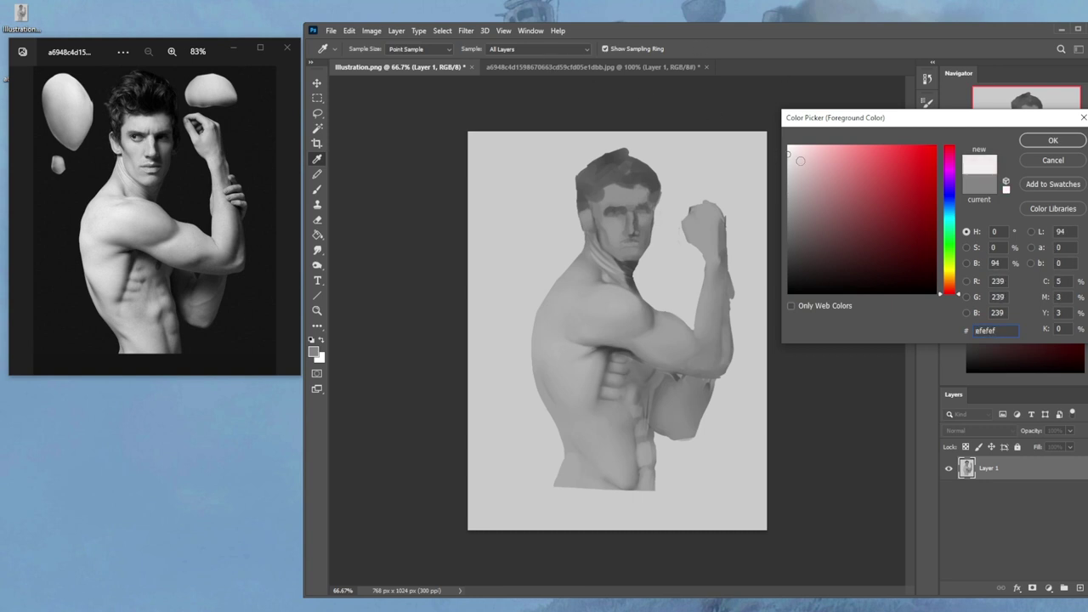
{"action": "left_click_drag", "start_coordinate": [789, 154], "coordinate": [754, 288]}
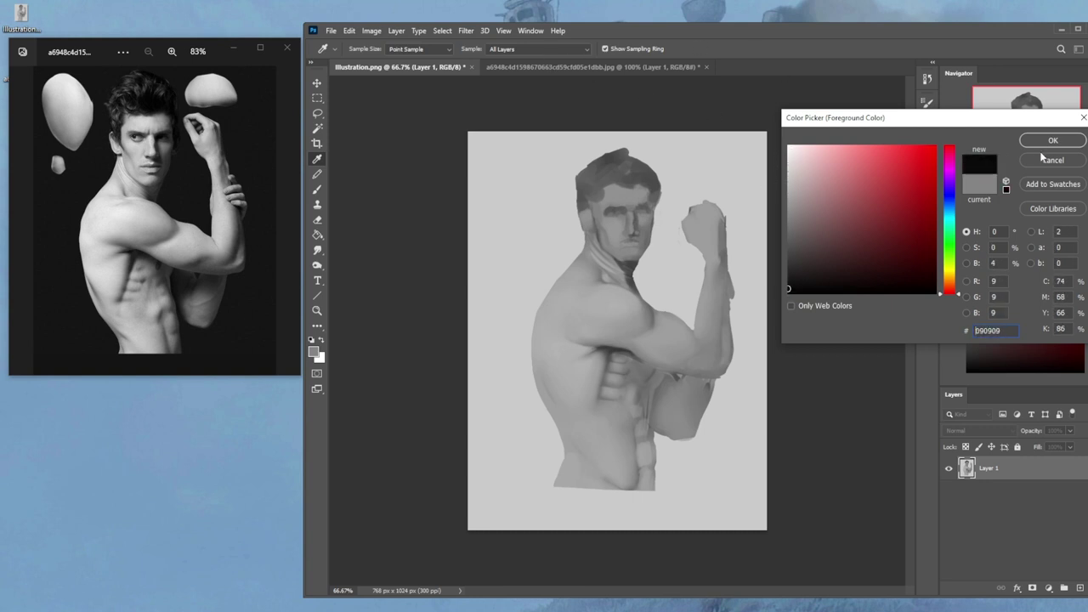
{"action": "left_click", "coordinate": [1052, 160]}
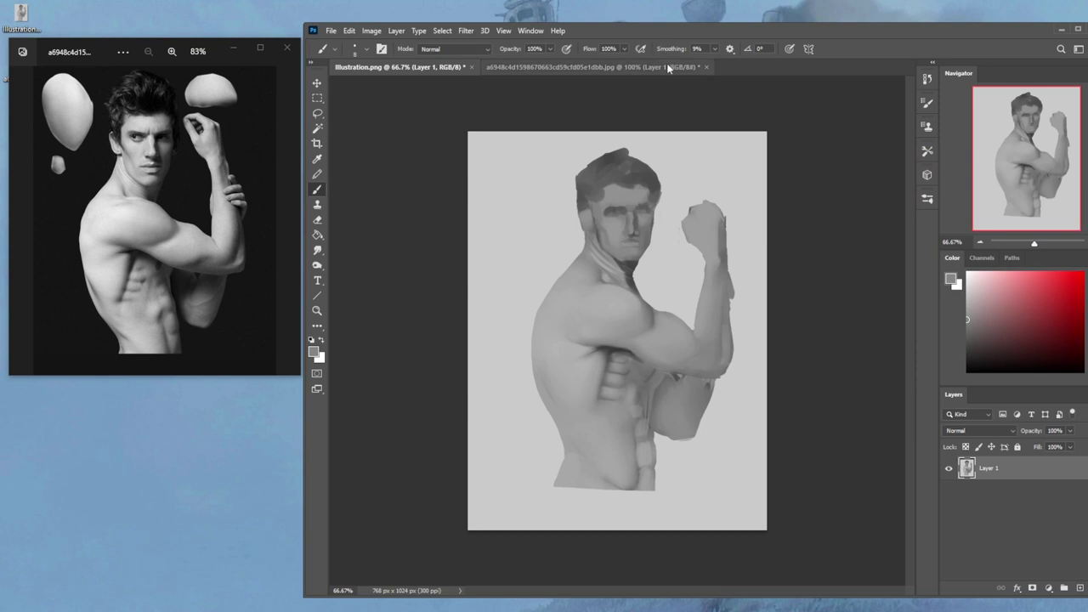
Step: Undo a dark torso outline, switch to pure red, and sketch a ribcage ellipse
{"action": "left_click_drag", "start_coordinate": [532, 381], "coordinate": [608, 484]}
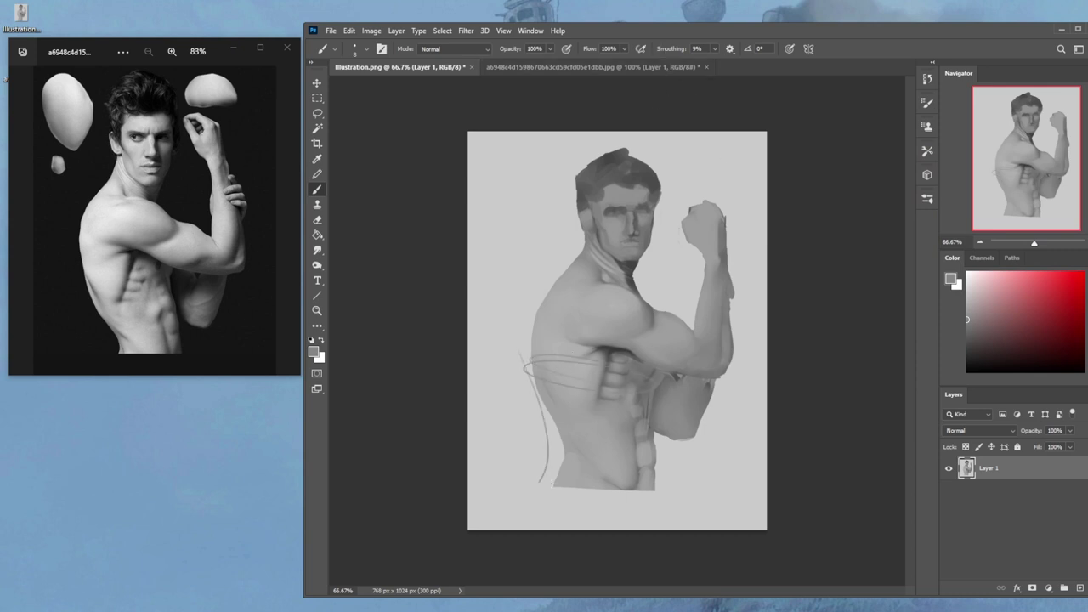
{"action": "key", "text": "ctrl+z"}
{"action": "left_click_drag", "start_coordinate": [1055, 307], "coordinate": [1082, 273]}
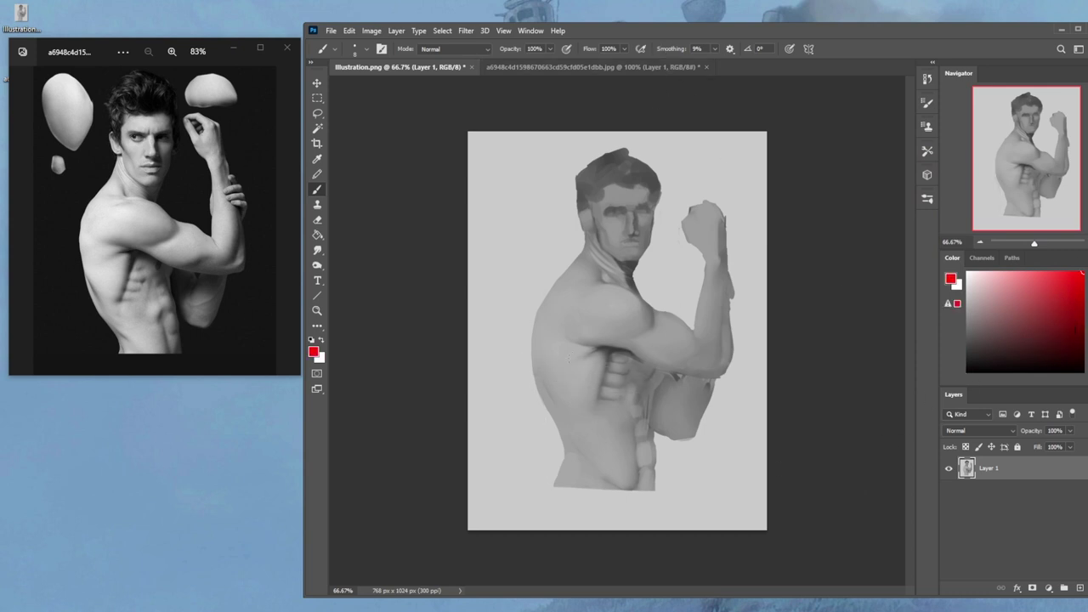
{"action": "mouse_move", "coordinate": [646, 398]}
{"action": "left_mouse_down"}
{"action": "mouse_move", "coordinate": [535, 372]}
{"action": "mouse_move", "coordinate": [545, 477]}
{"action": "mouse_move", "coordinate": [557, 472]}
{"action": "left_mouse_up"}
Step: Draw a red ribcage ellipse and tube outline on the reference photo, then undo them
{"action": "key", "text": "ctrl+Tab"}
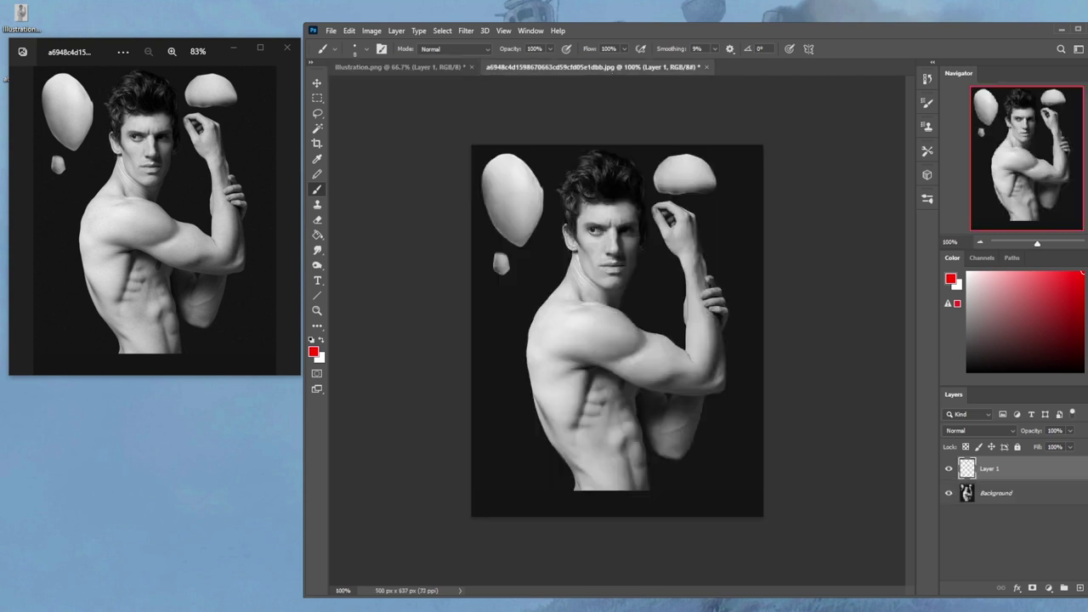
{"action": "left_click_drag", "start_coordinate": [642, 400], "coordinate": [595, 388]}
{"action": "mouse_move", "coordinate": [529, 396]}
{"action": "left_mouse_down"}
{"action": "mouse_move", "coordinate": [640, 485]}
{"action": "mouse_move", "coordinate": [629, 417]}
{"action": "left_mouse_up"}
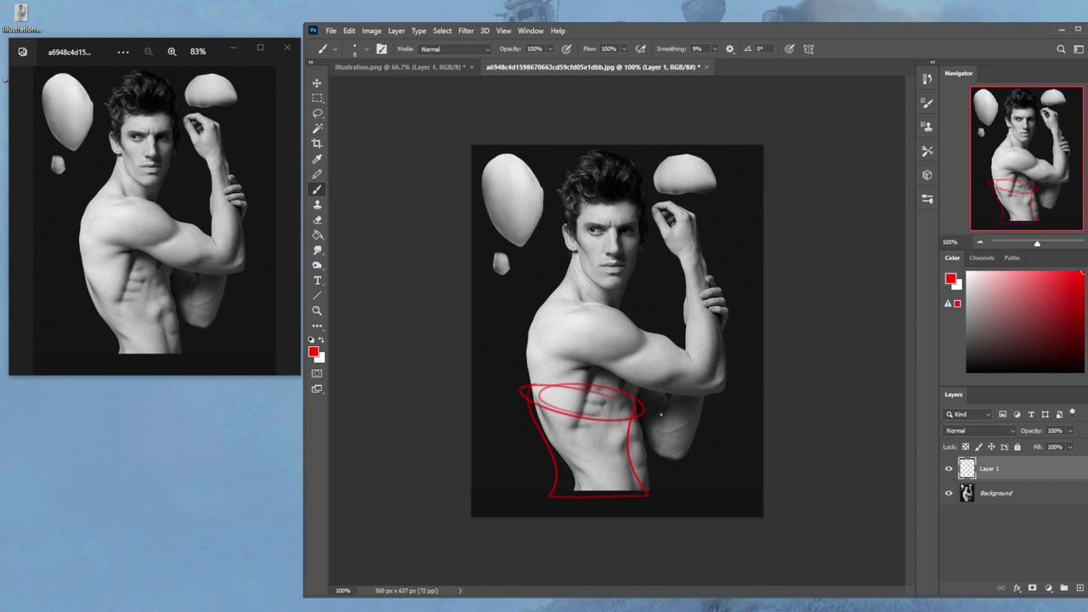
{"action": "key", "text": "ctrl+z"}
{"action": "key", "text": "ctrl+z"}
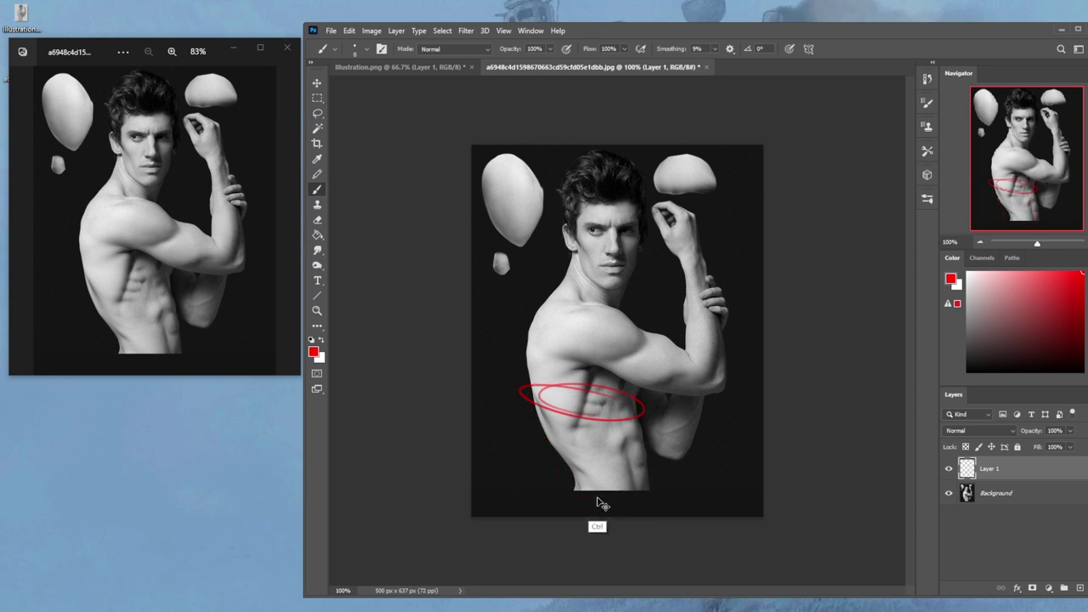
{"action": "key", "text": "ctrl+z"}
{"action": "left_click", "coordinate": [950, 468]}
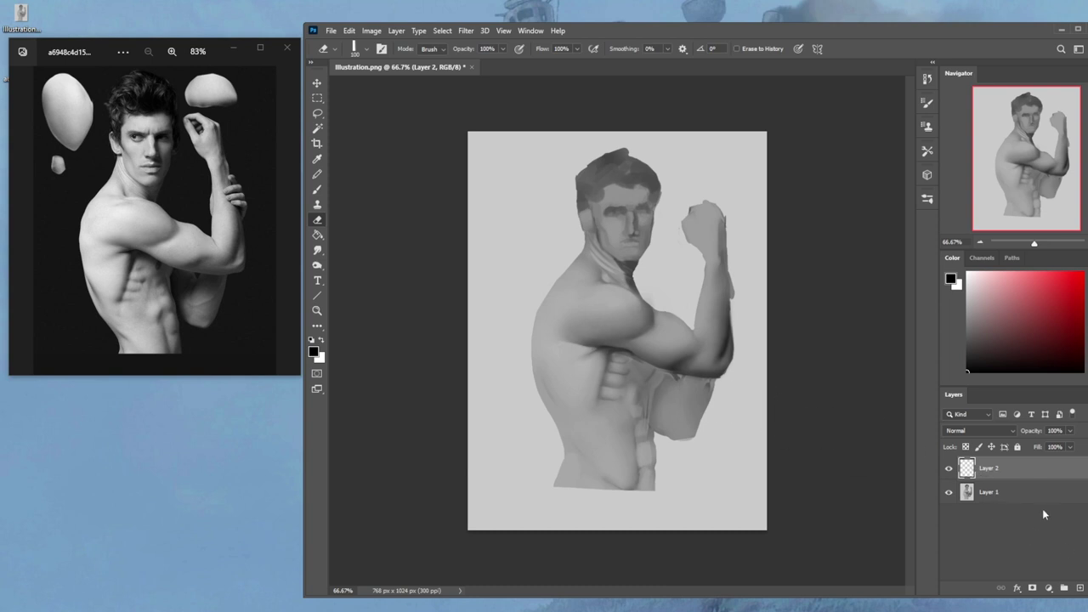
Step: Merge the arm strokes into Layer 1, add a new layer, and set a white Normal brush
{"action": "right_click", "coordinate": [1008, 476]}
{"action": "left_click", "coordinate": [912, 465]}
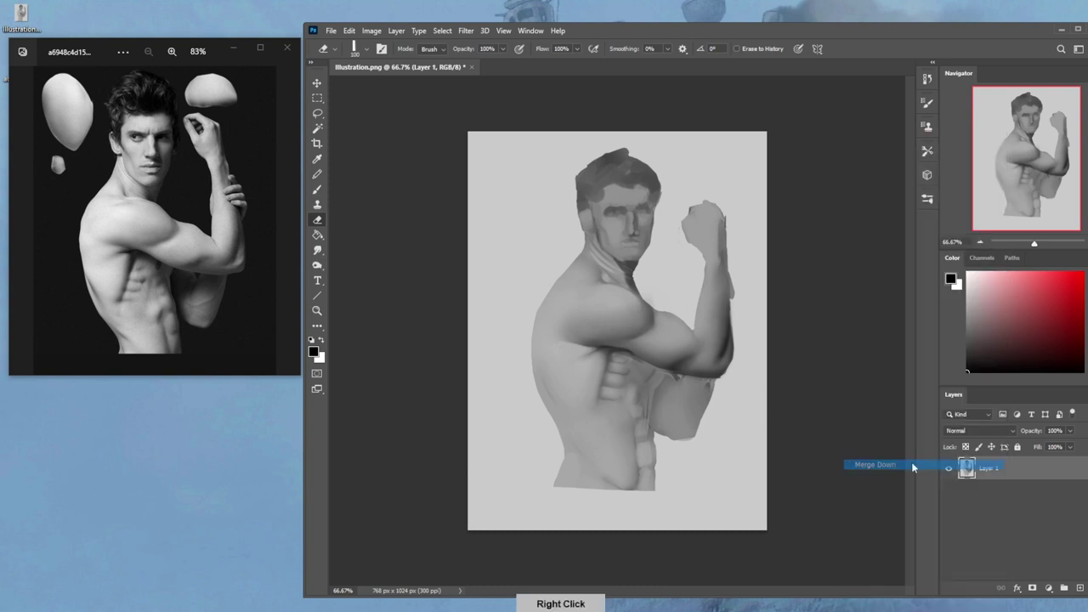
{"action": "left_click", "coordinate": [1063, 589]}
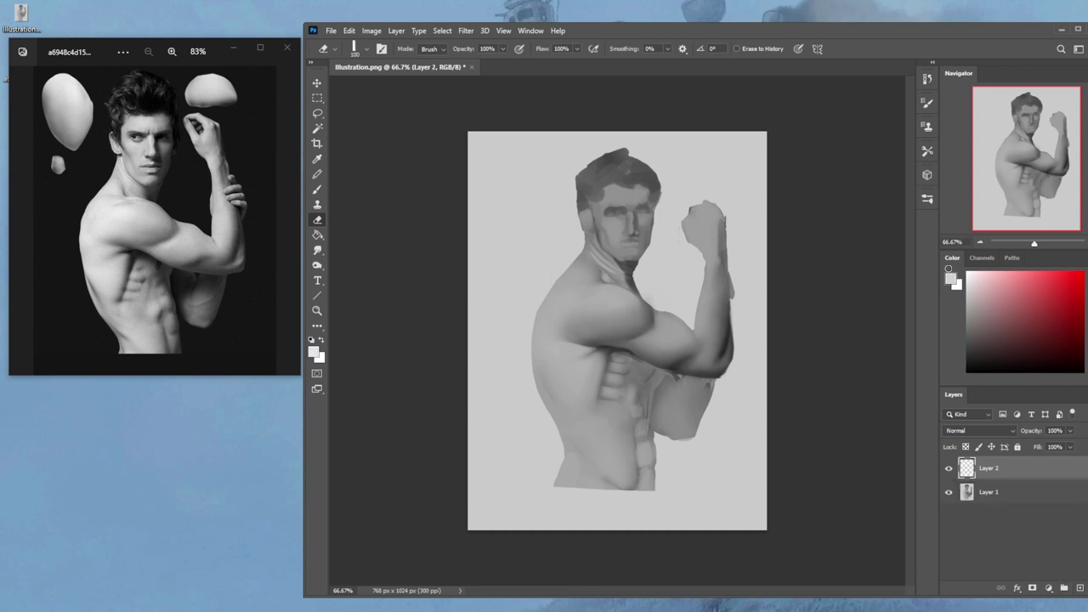
{"action": "key", "text": "x"}
{"action": "key", "text": "b"}
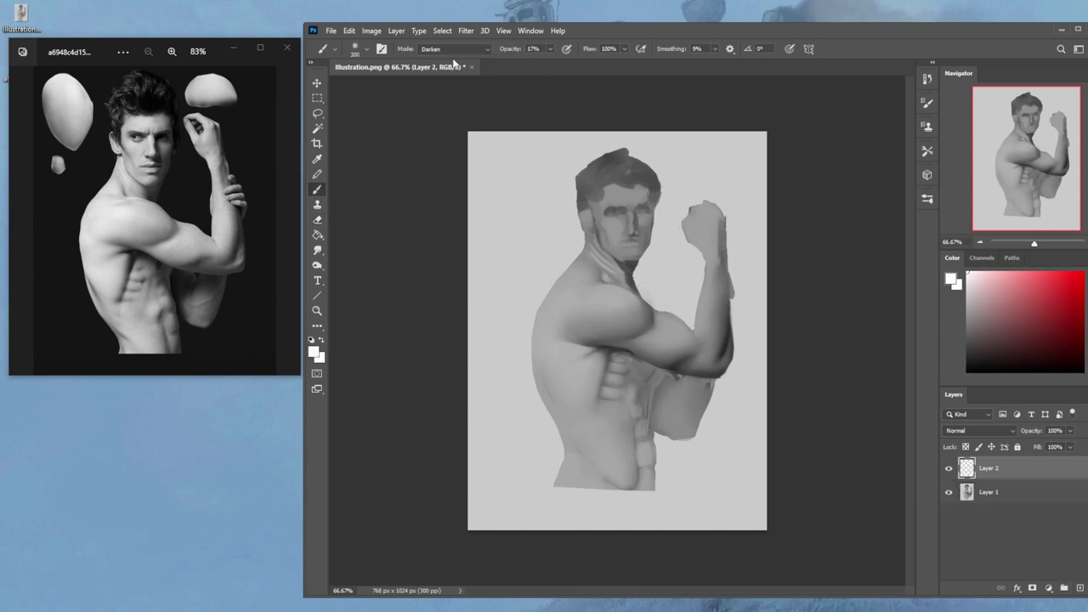
{"action": "left_click", "coordinate": [487, 49]}
Step: Paint soft white highlights on the left shoulder and upper chest with a shrinking brush
{"action": "left_click_drag", "start_coordinate": [621, 308], "coordinate": [554, 330]}
{"action": "key", "text": "ctrl+z"}
{"action": "left_click_drag", "start_coordinate": [546, 314], "coordinate": [621, 307]}
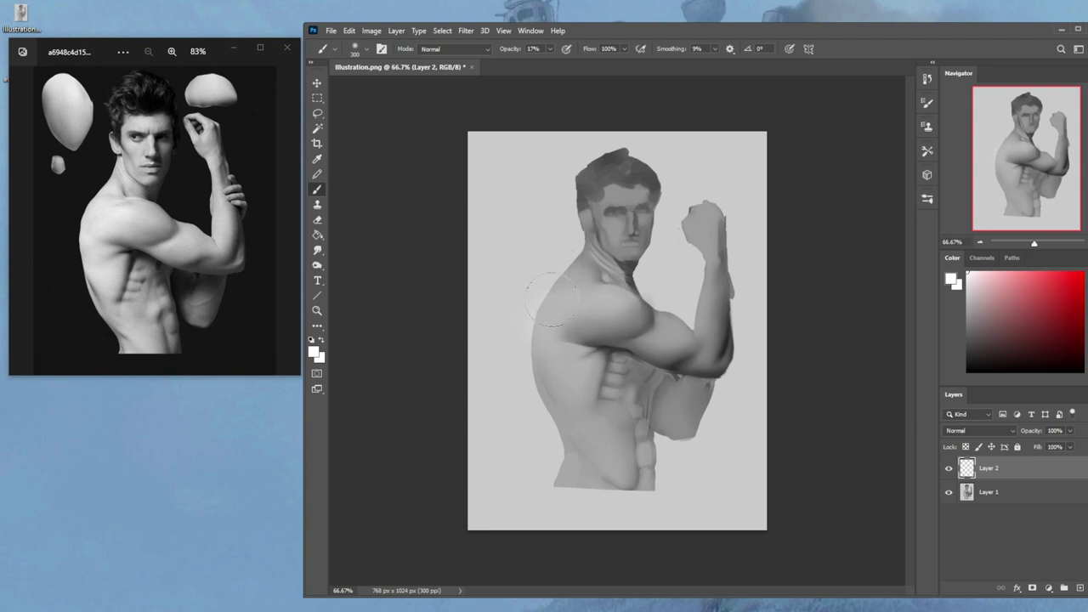
{"action": "key", "text": "bracketleft"}
{"action": "mouse_move", "coordinate": [541, 320]}
{"action": "left_mouse_down"}
{"action": "mouse_move", "coordinate": [570, 307]}
{"action": "mouse_move", "coordinate": [553, 311]}
{"action": "left_mouse_up"}
{"action": "key", "text": "bracketleft"}
{"action": "key", "text": "bracketleft"}
{"action": "key", "text": "bracketleft"}
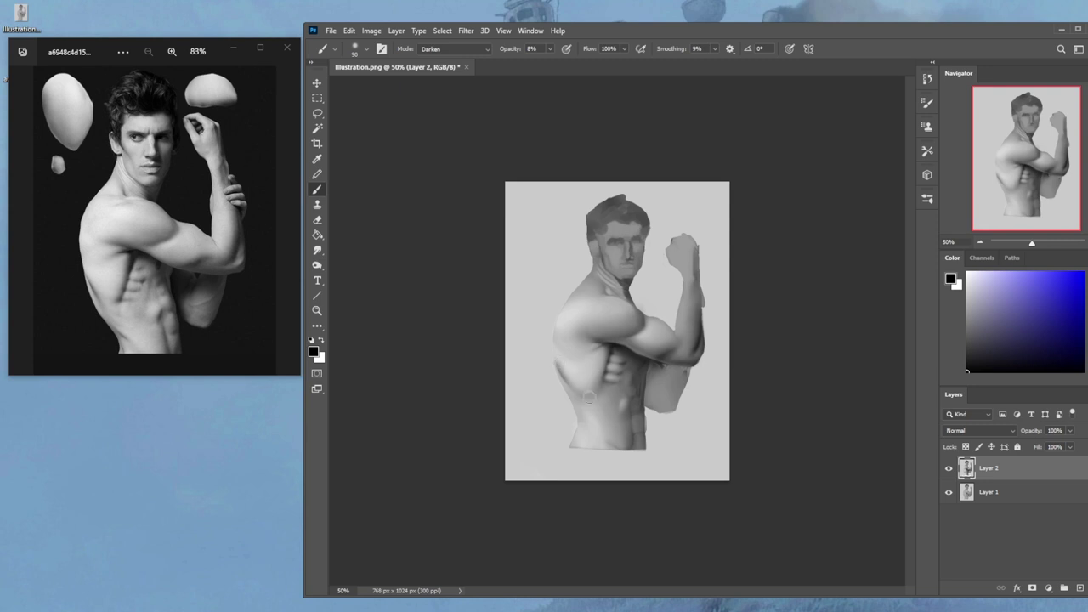
Step: Switch to the eraser, toggle Layer 2 to compare, and bring up the Istebrak website
{"action": "key", "text": "e"}
{"action": "left_click", "coordinate": [949, 469]}
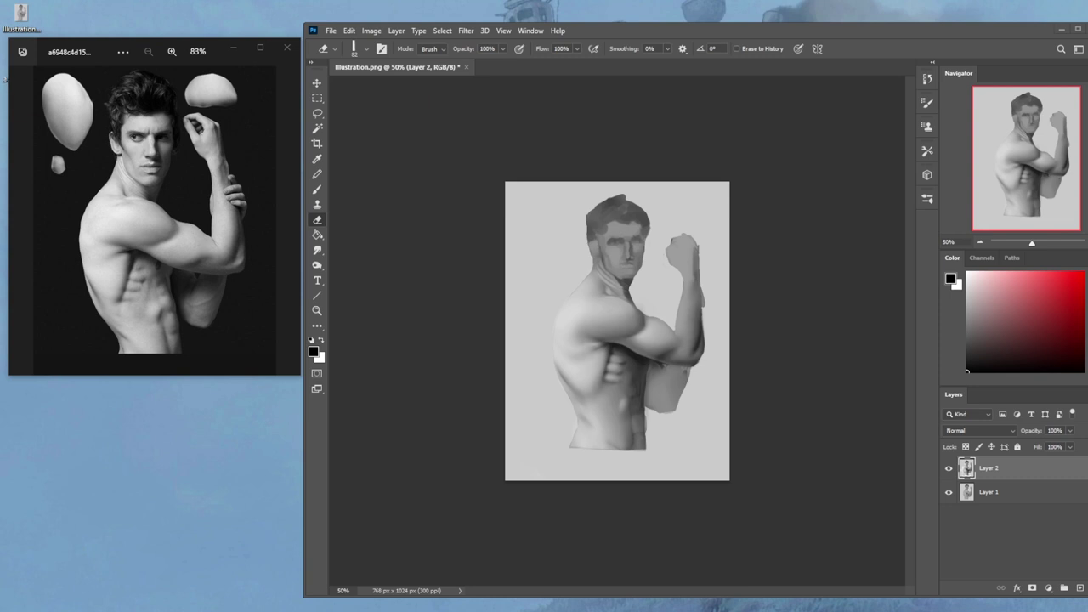
{"action": "left_click", "coordinate": [304, 11]}
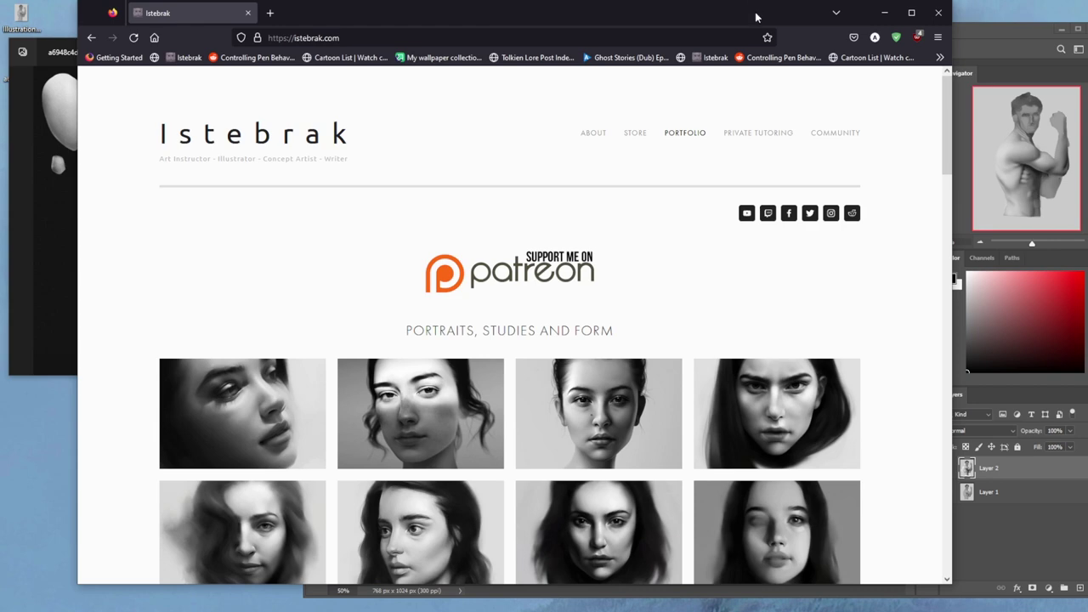
{"action": "left_click_drag", "start_coordinate": [757, 17], "coordinate": [921, 27]}
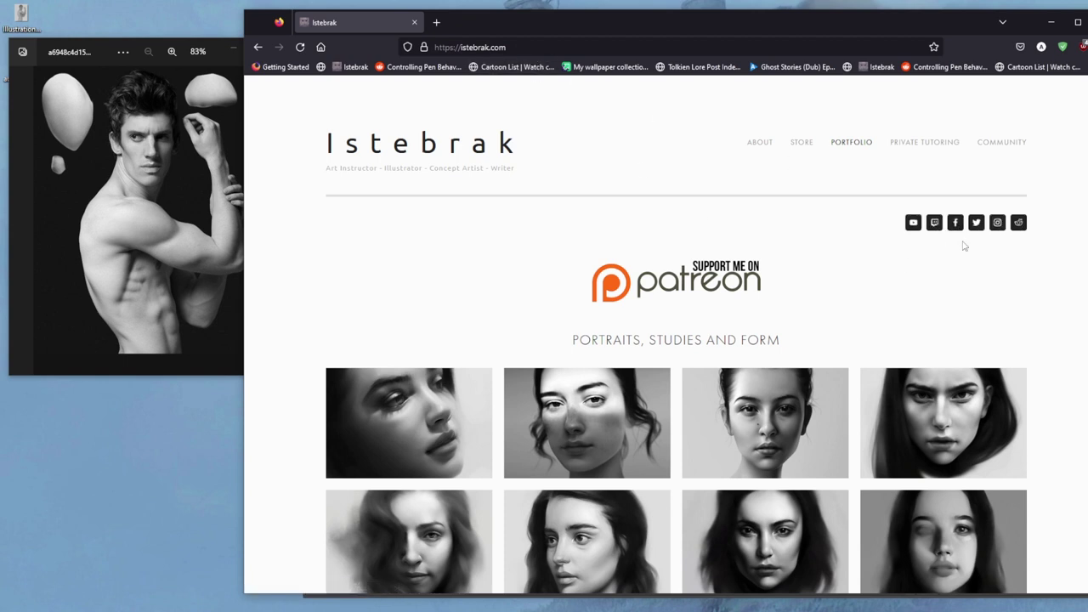
{"action": "left_click", "coordinate": [1001, 142]}
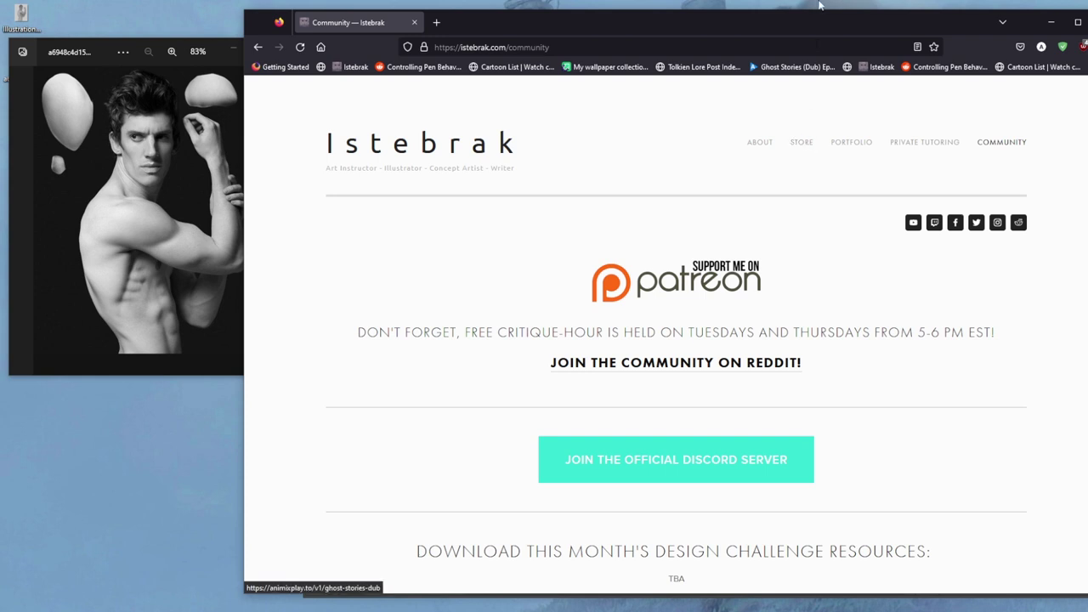
{"action": "key", "text": "super+alt+d"}
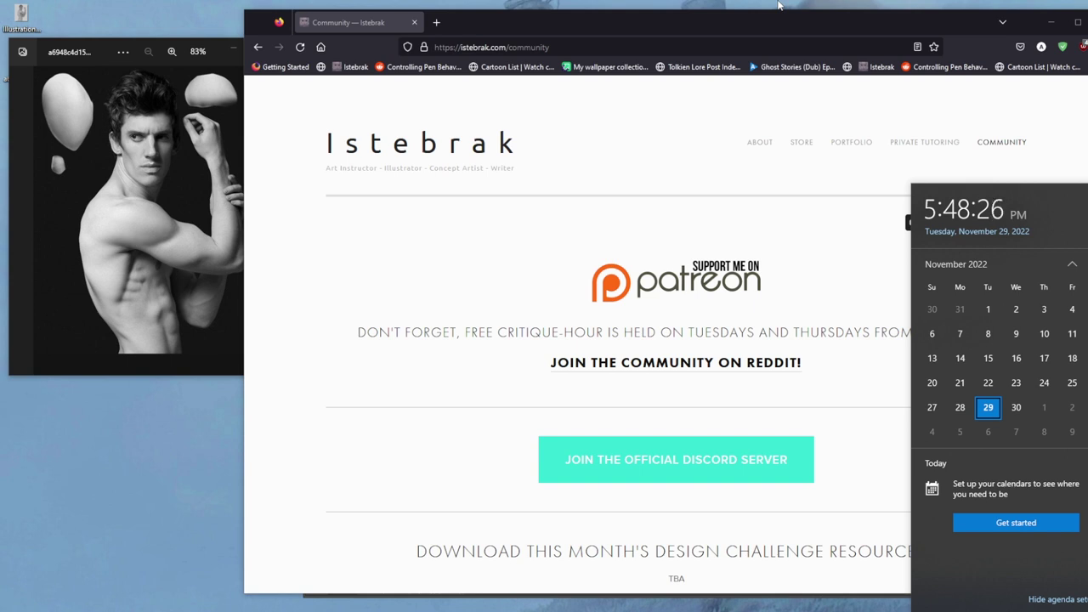
{"action": "left_click", "coordinate": [1052, 21]}
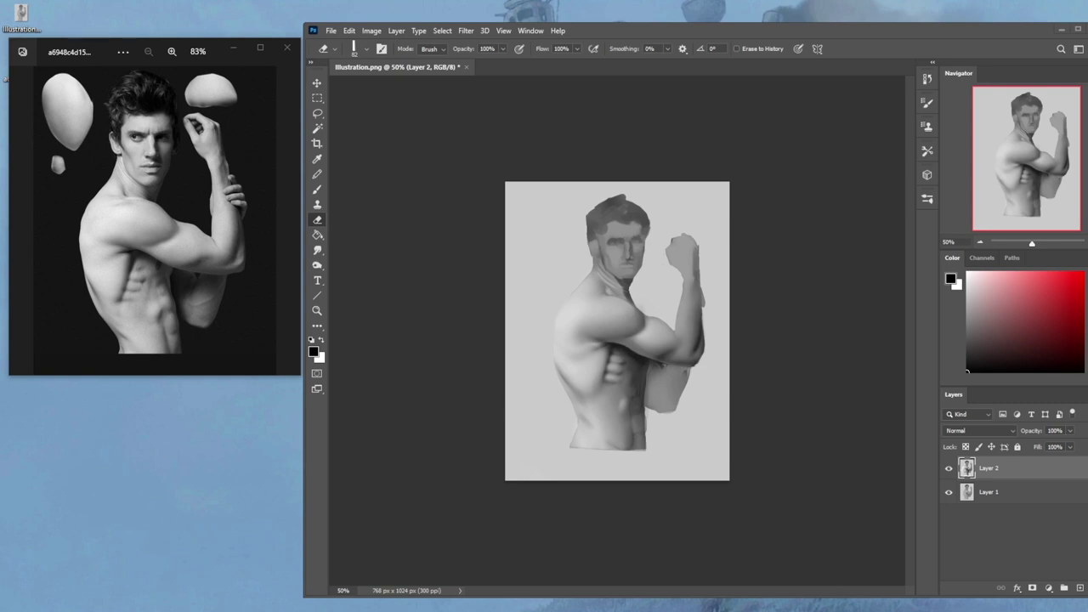
{"action": "left_click", "coordinate": [646, 574]}
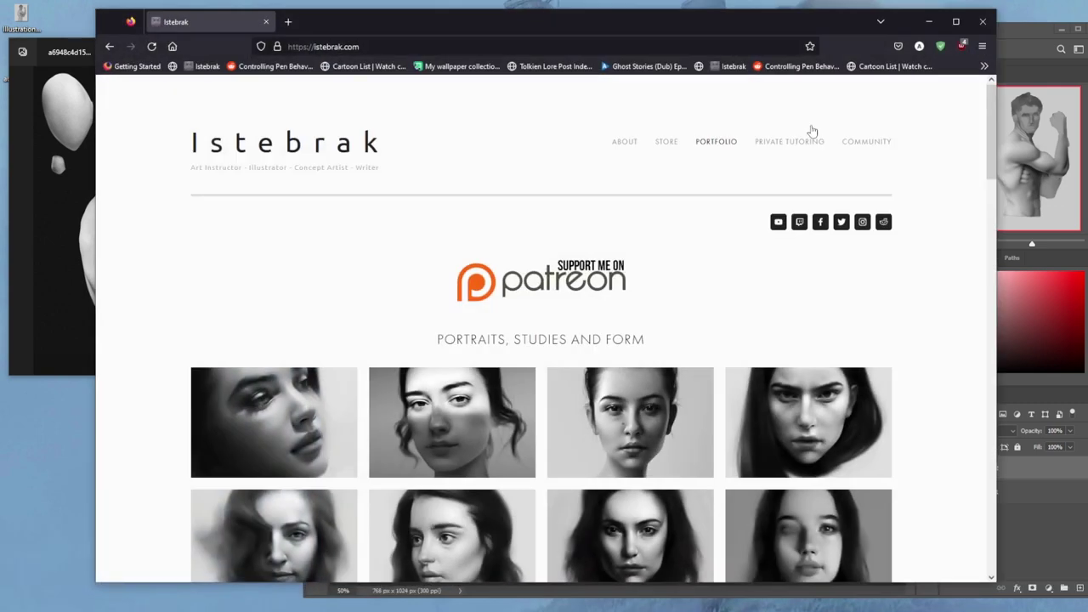
Step: Nudge the Firefox window into place and show the taskbar clock's November calendar
{"action": "left_click_drag", "start_coordinate": [795, 22], "coordinate": [821, 26]}
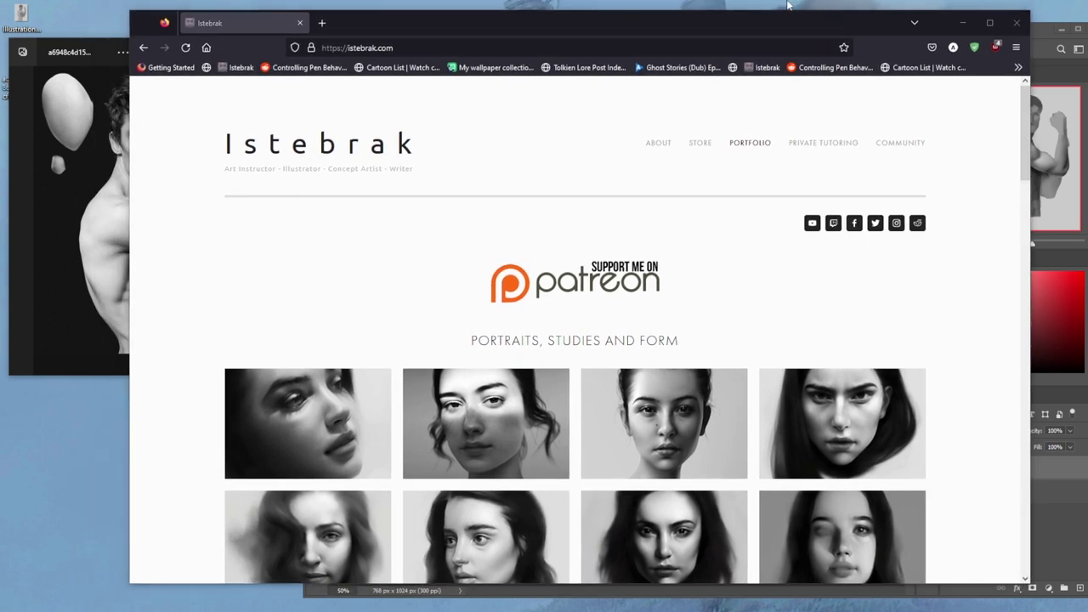
{"action": "left_click_drag", "start_coordinate": [812, 12], "coordinate": [811, 14]}
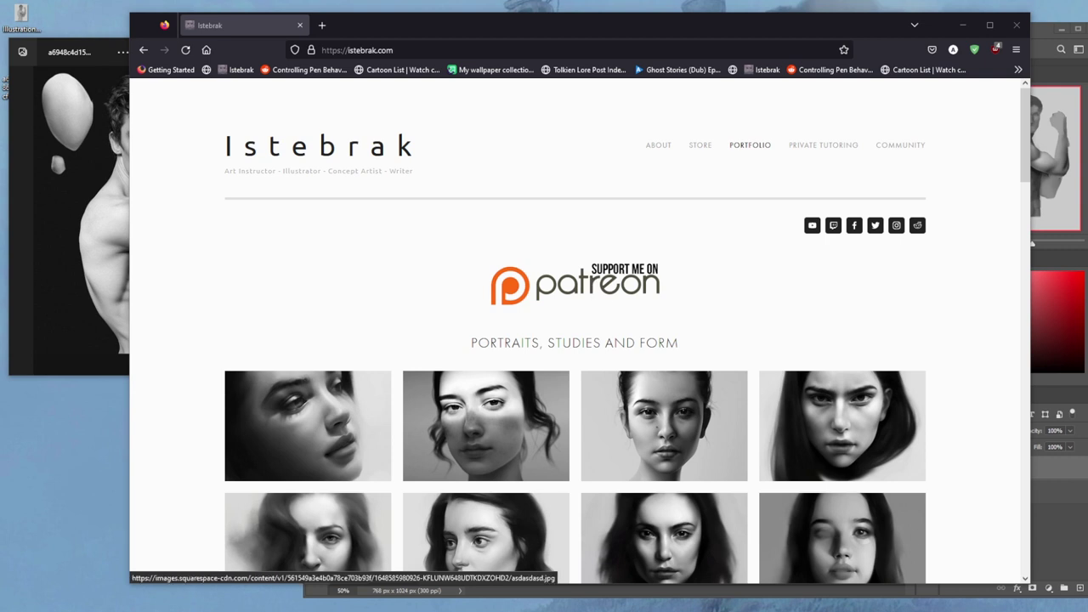
{"action": "left_click", "coordinate": [1050, 611]}
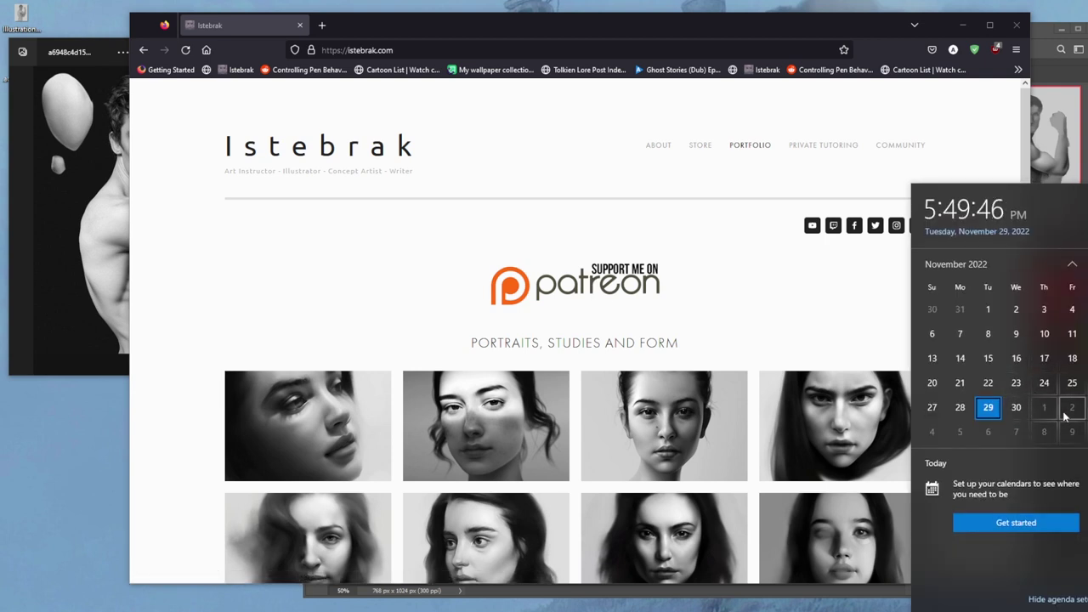